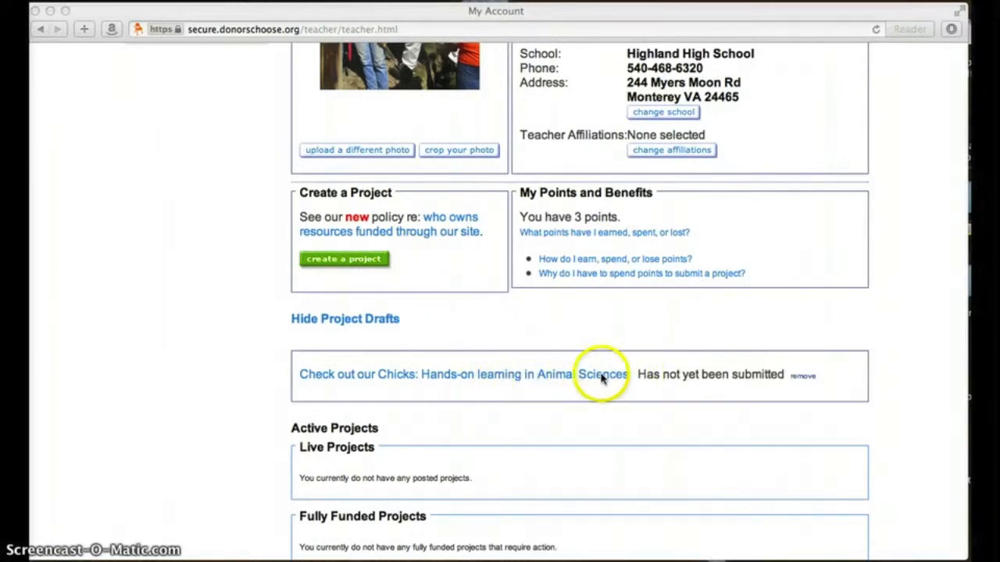
Step: Open the unsubmitted draft about chicks and save its project type as materials through the vendor directory
left_click(539, 375)
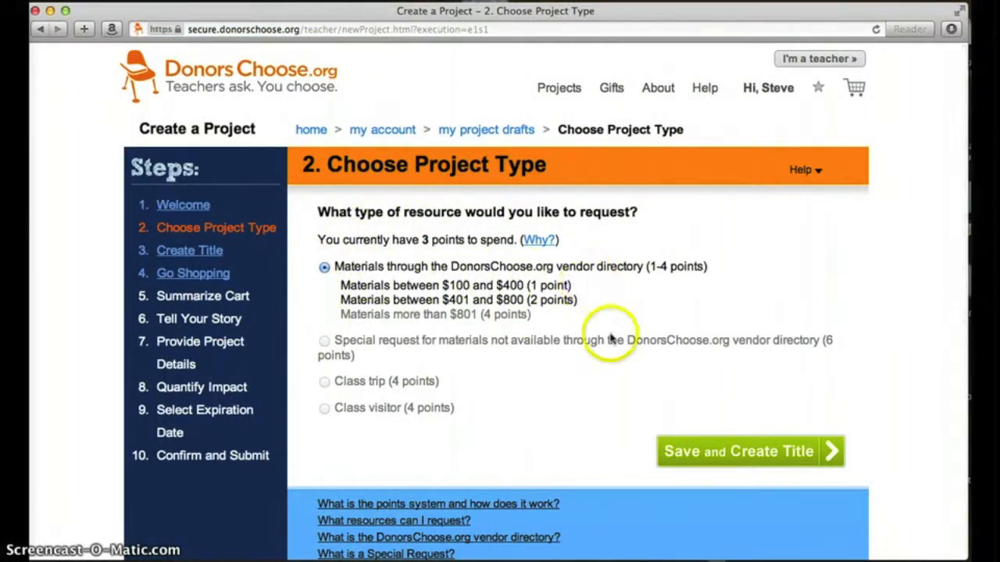
left_click(731, 451)
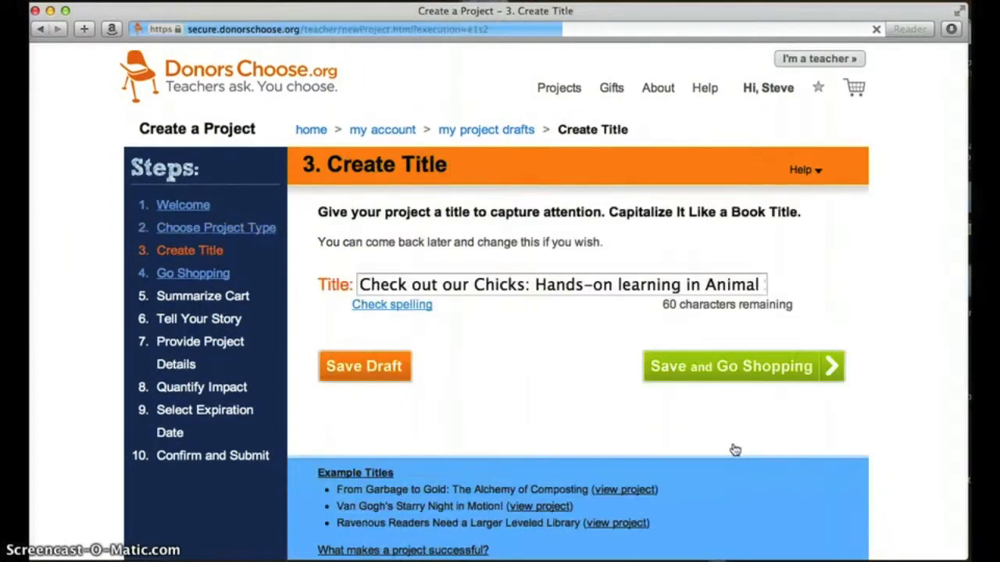
Step: Capitalize "Learning" in the project title, save it and continue to shopping
left_click(621, 285)
key("BackSpace")
type("L")
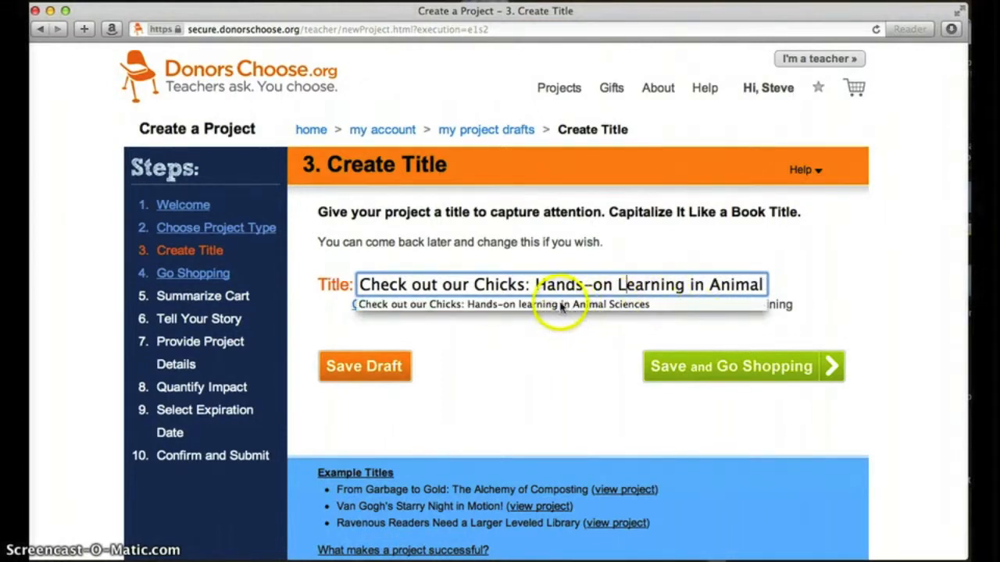
left_click(602, 331)
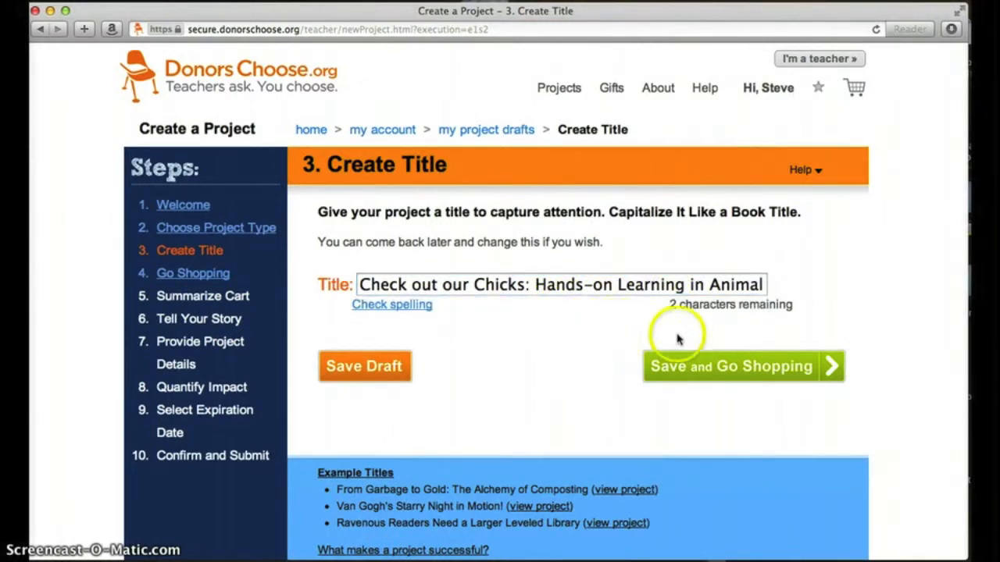
left_click(730, 372)
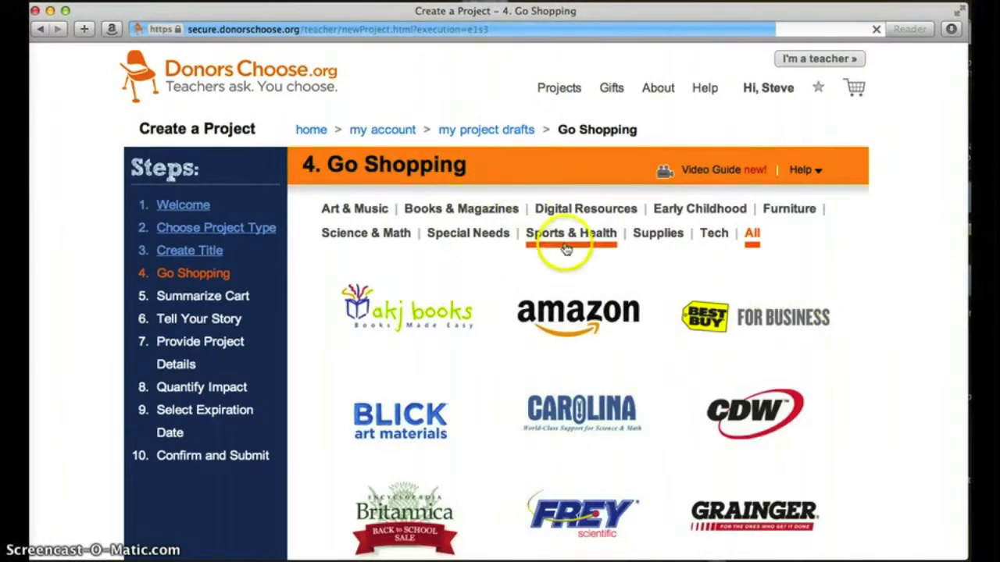
Step: Open the Amazon store from the project's vendor directory
mouse_move(598, 288)
scroll(578, 293, "down", 5)
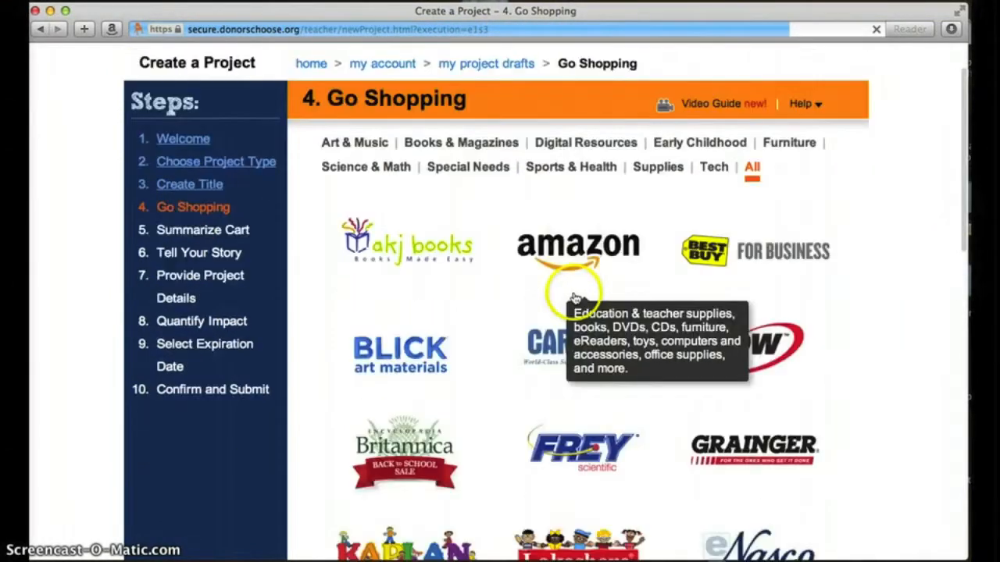
scroll(575, 299, "up", 4)
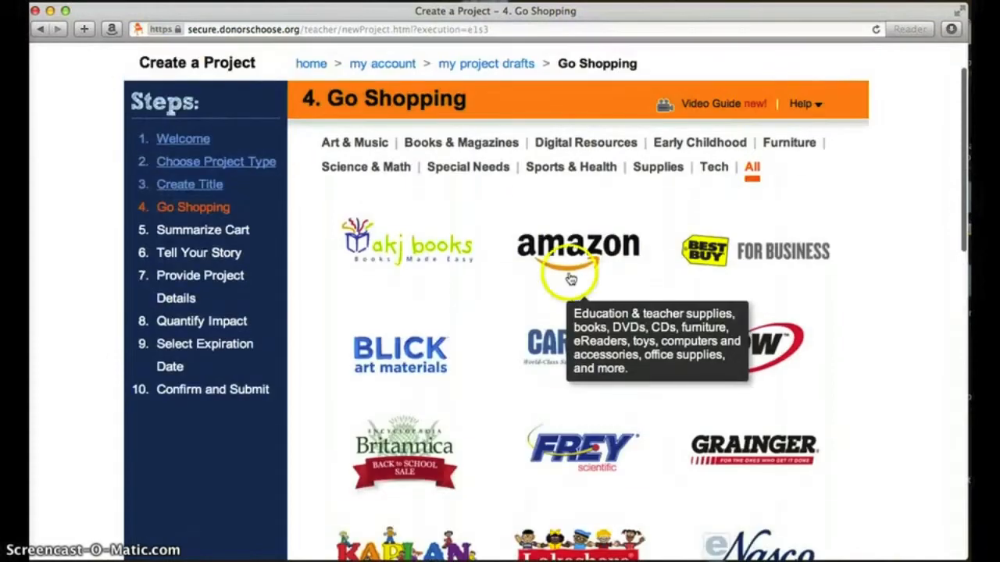
left_click(556, 248)
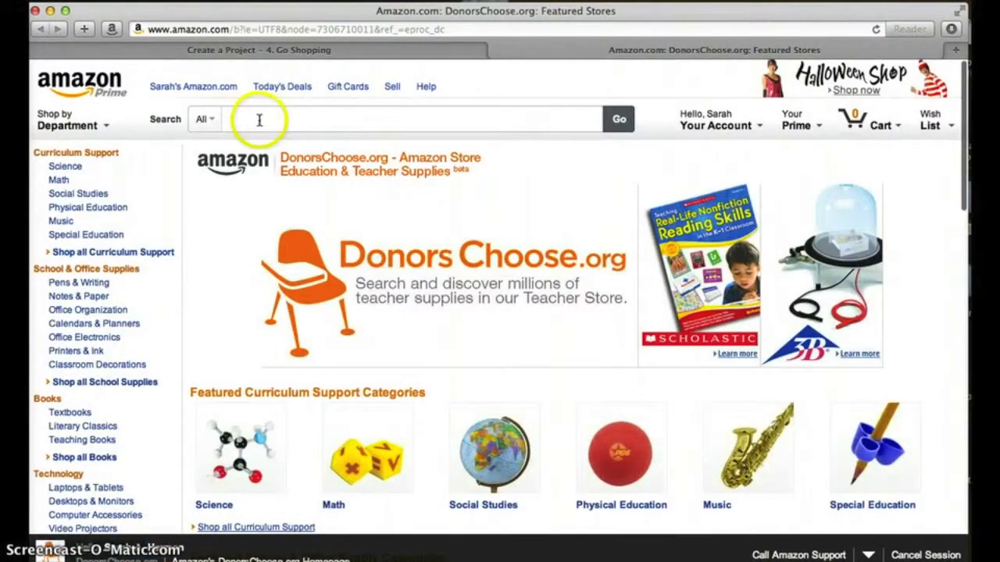
Step: Search the Amazon teacher store for a mason jar waterer
left_click(259, 120)
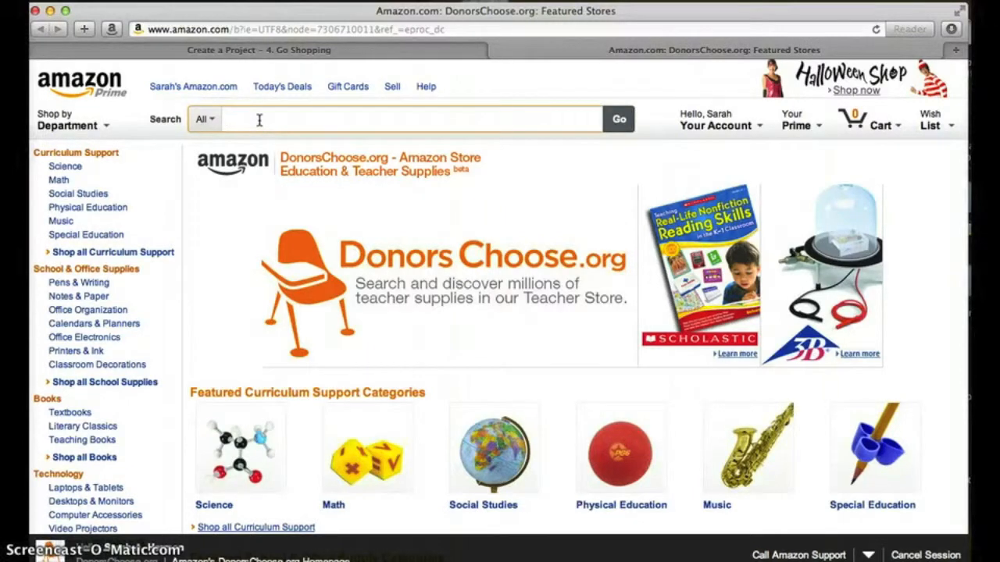
type("mason waterer")
key("BackSpace")
key("BackSpace")
key("BackSpace")
key("BackSpace")
key("BackSpace")
type("er")
key("Return")
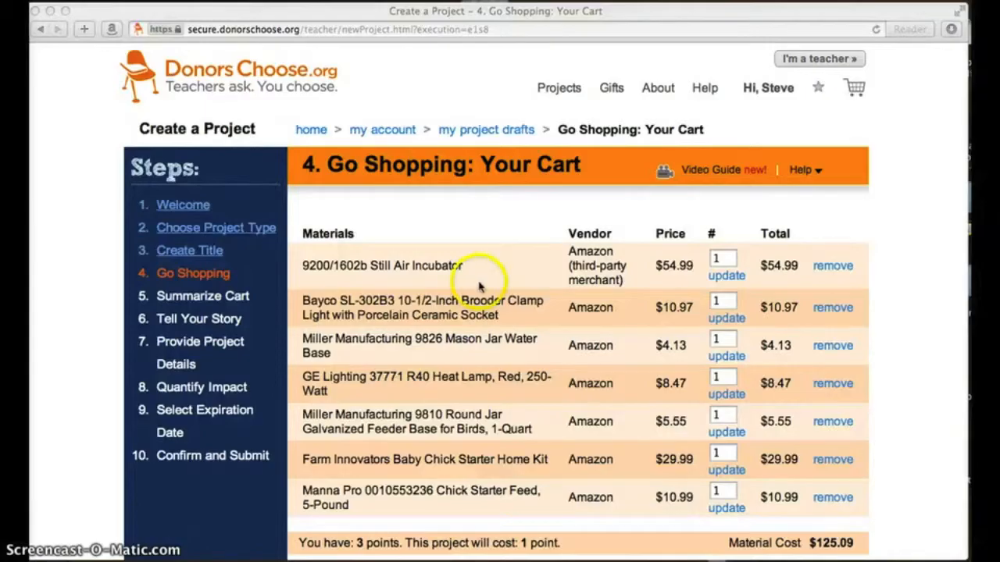
Step: Review the materials and costs in the project cart, save it and continue to the cart summary
scroll(480, 287, "down", 5)
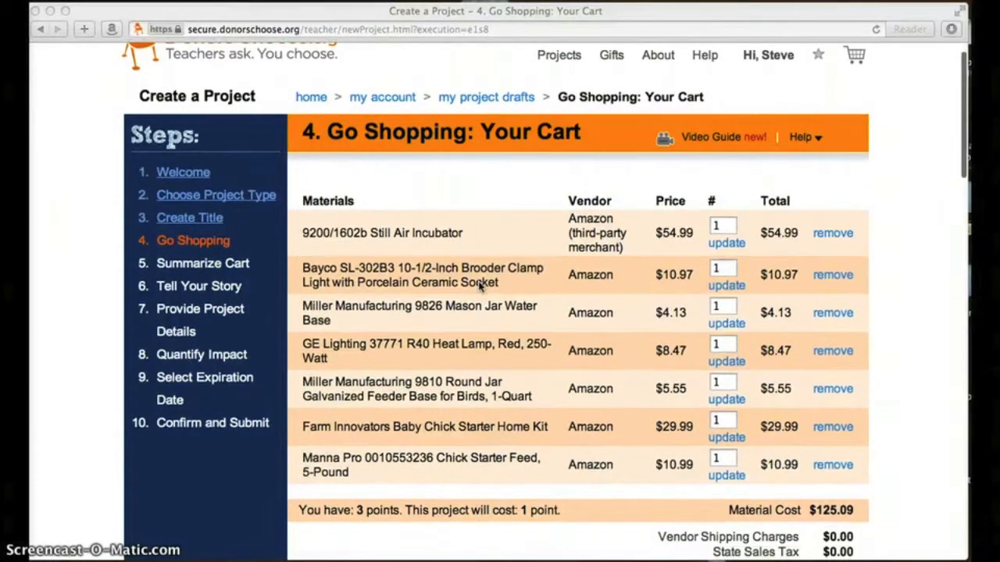
scroll(480, 286, "down", 5)
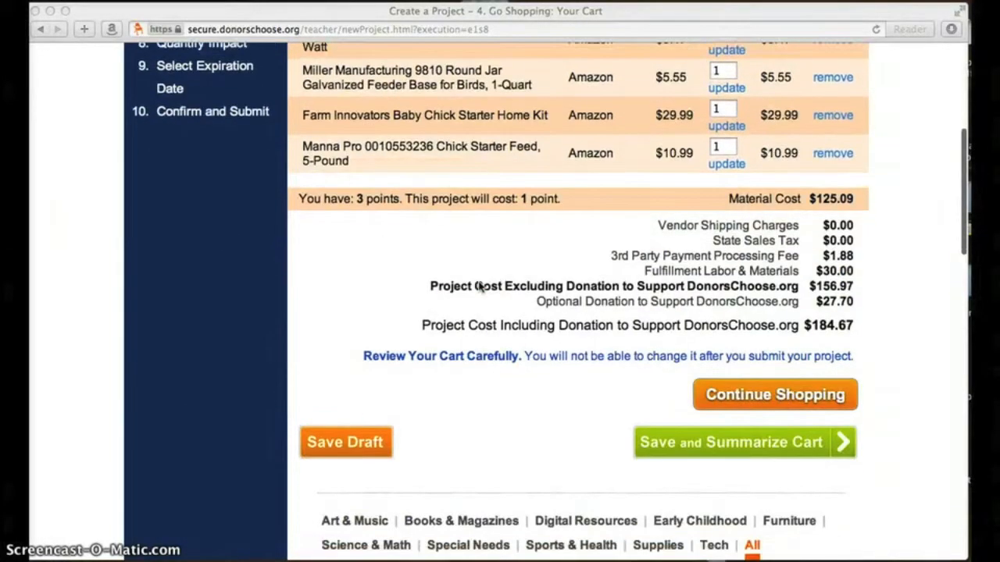
scroll(480, 286, "down", 3)
scroll(479, 287, "up", 4)
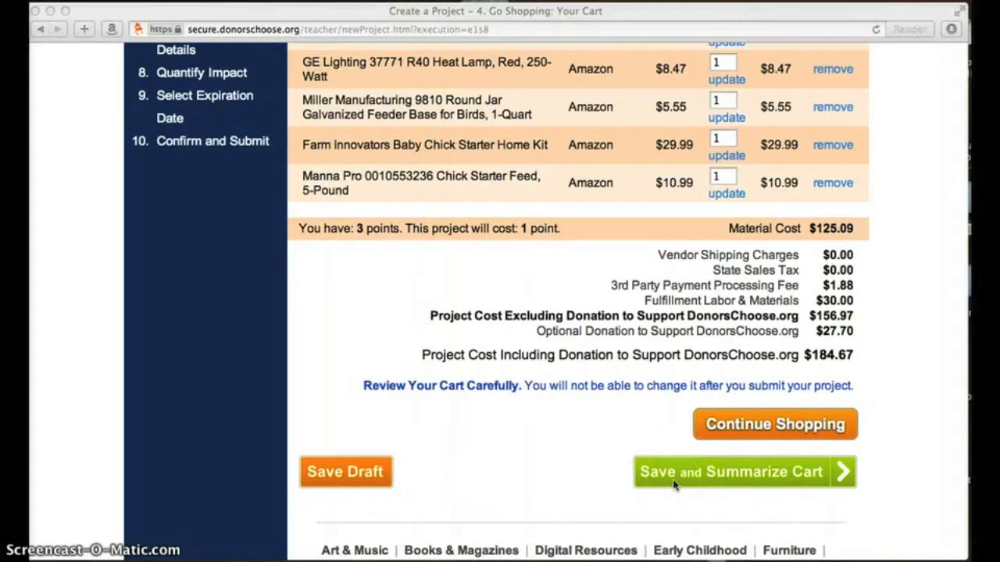
left_click(714, 478)
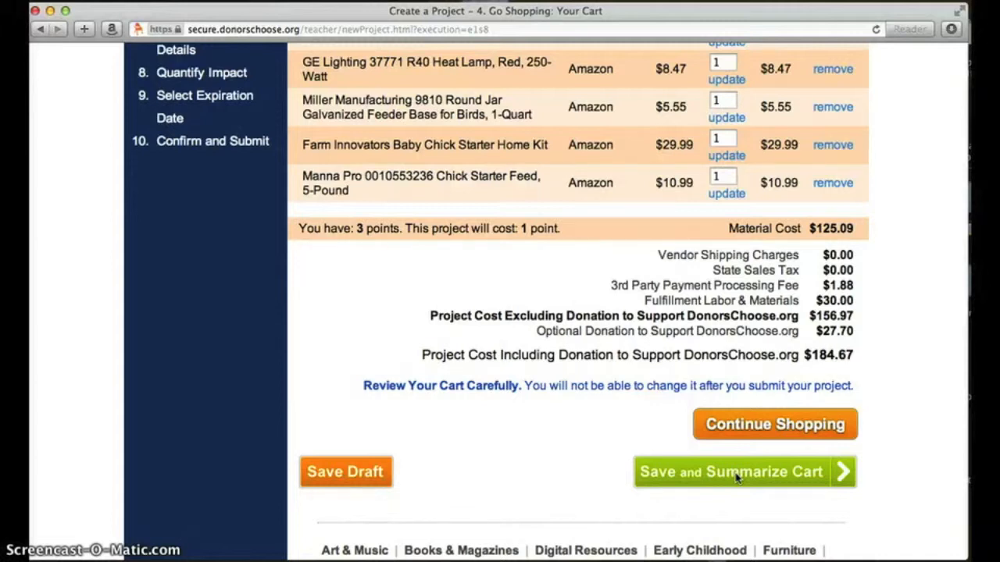
left_click(726, 475)
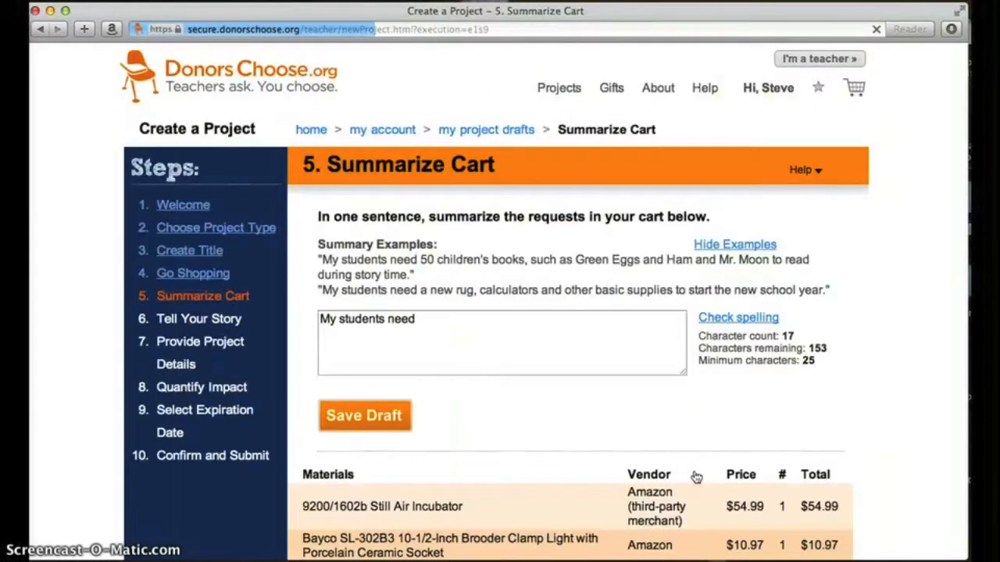
Step: Complete the summary with "starting supplies to incubate and raise chicks in our classroom: egg incubator, brooding pen, feeder, waterer, and a heat lamp and bulb."
left_click(426, 389)
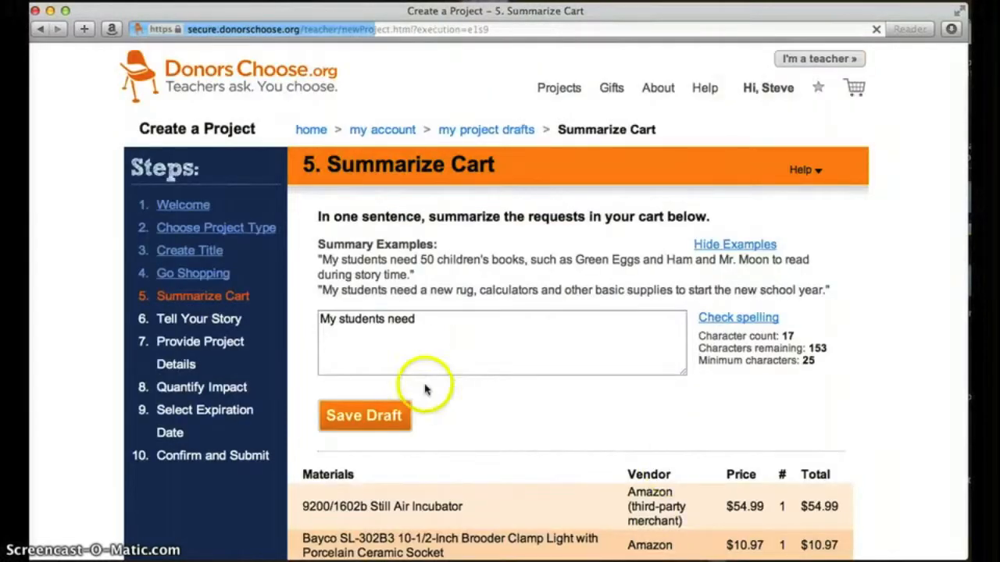
left_click(444, 336)
left_click(492, 339)
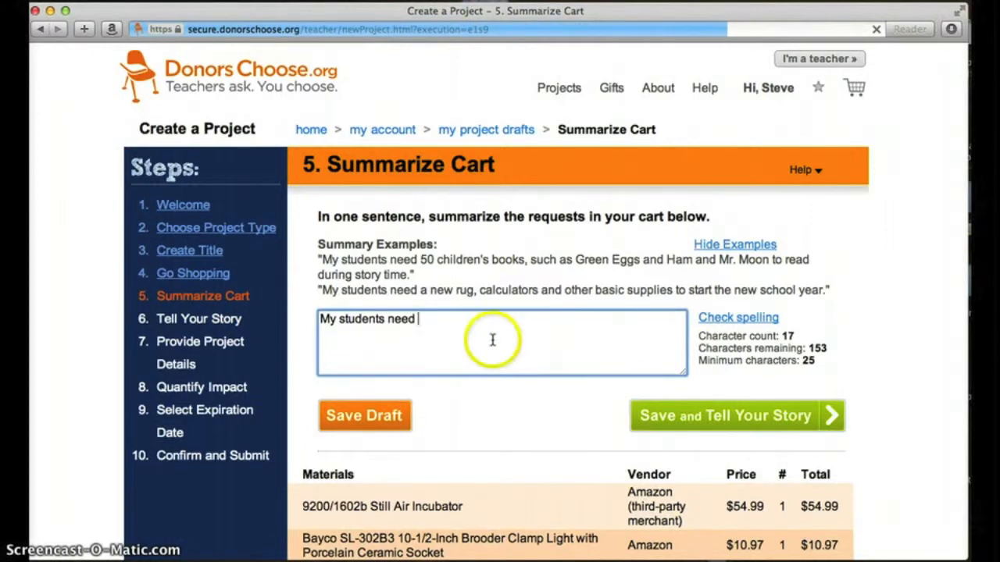
type("starting suppli")
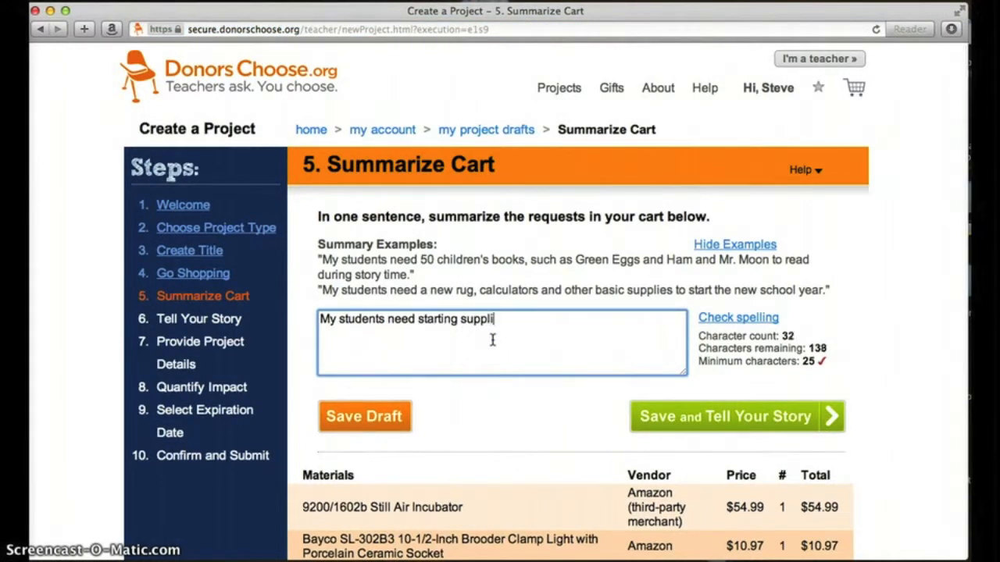
type("es to incubate and raise")
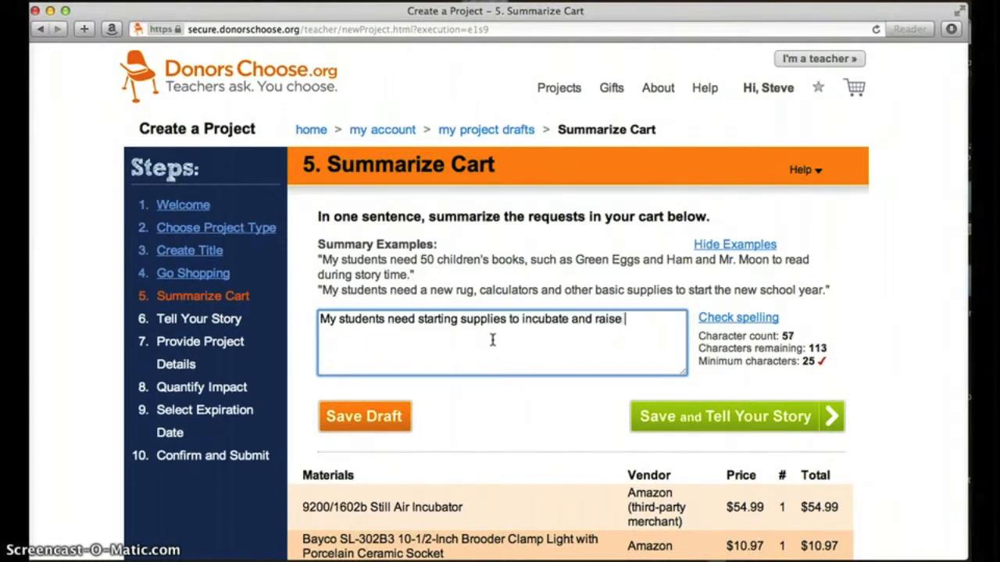
type(" chicks in our classroom:")
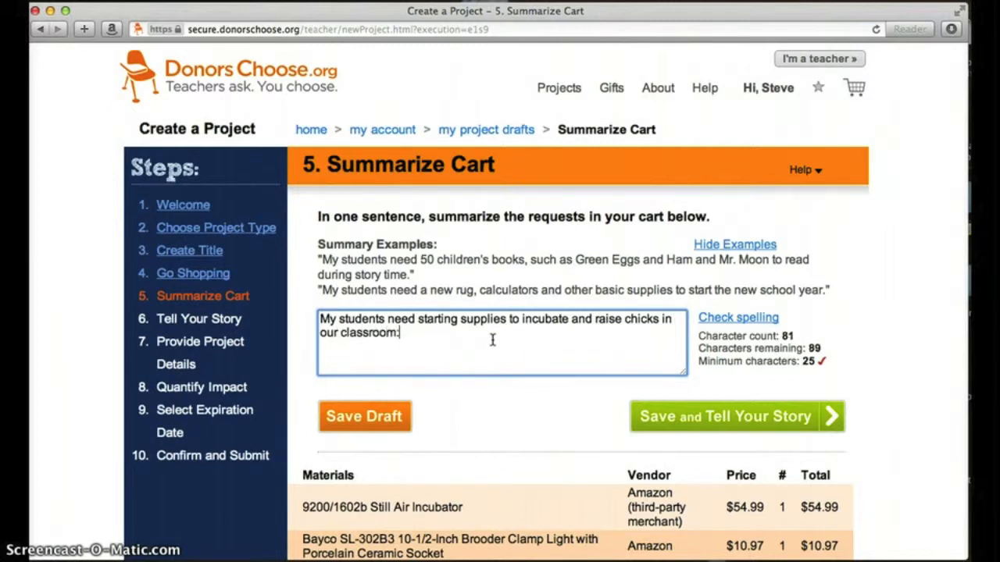
type(" egg i")
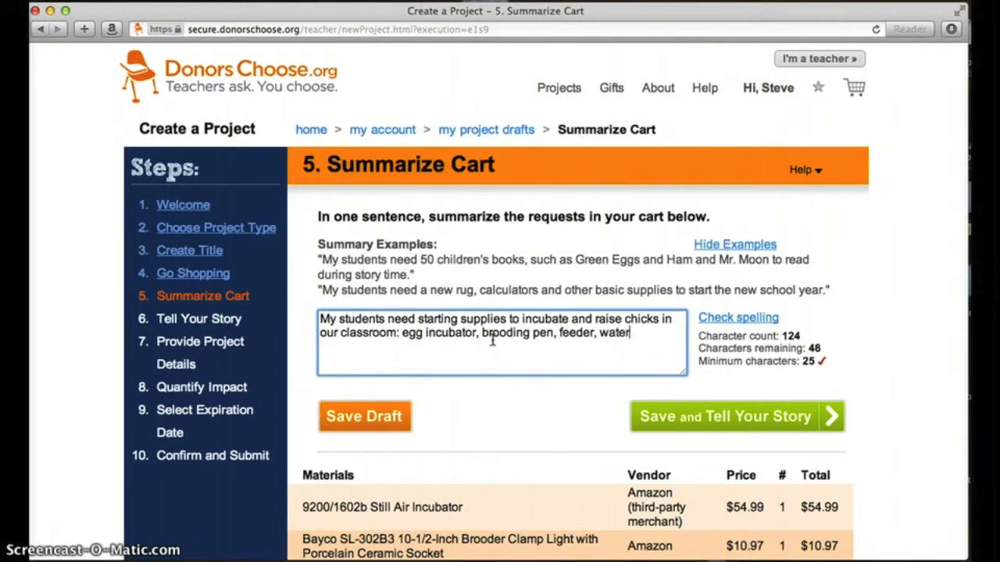
type("nd a heat lam")
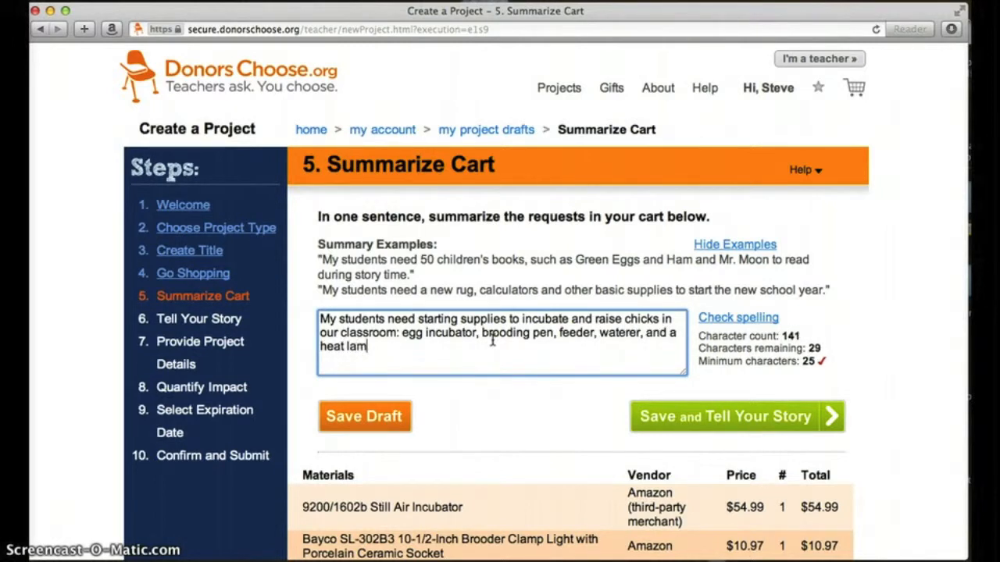
type("p and bulb.")
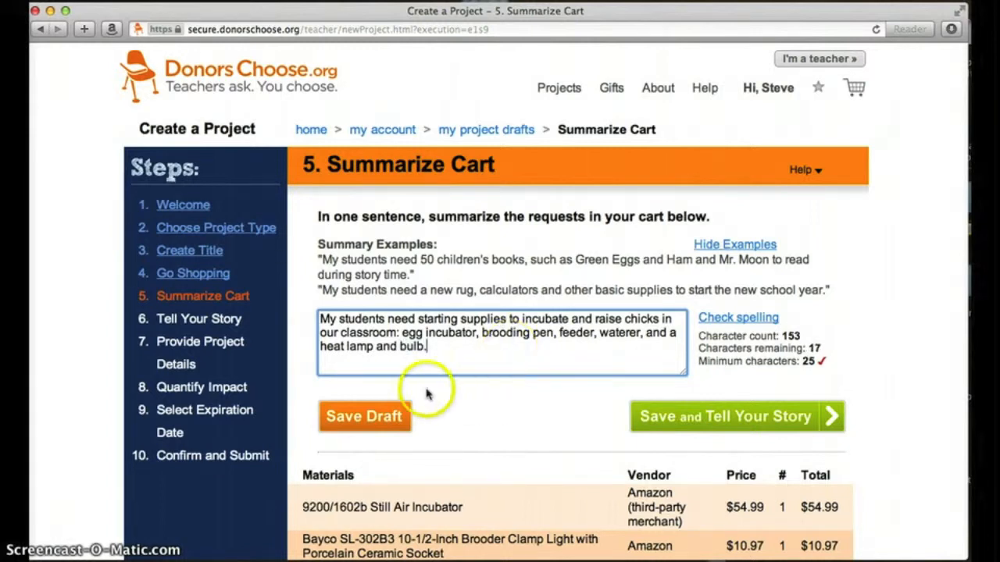
Step: Insert "chick feed," after "feeder," in the cart summary, save it and continue to the project story
scroll(575, 401, "down", 5)
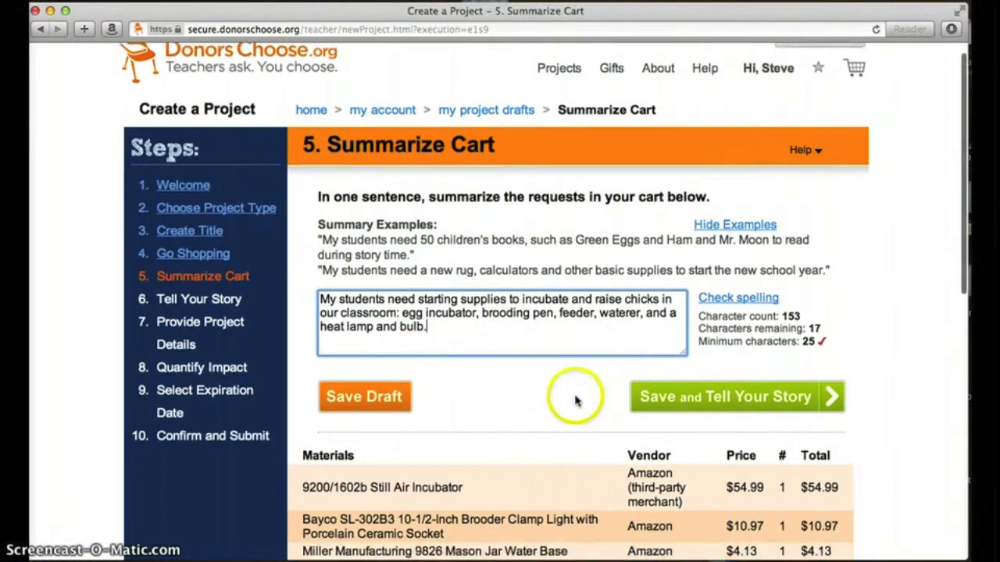
scroll(570, 396, "down", 3)
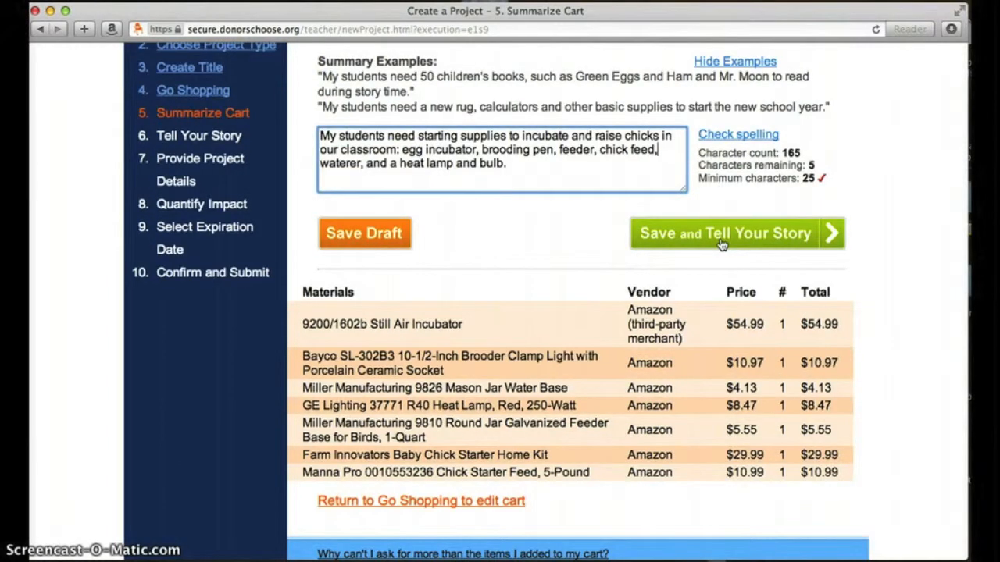
left_click(722, 245)
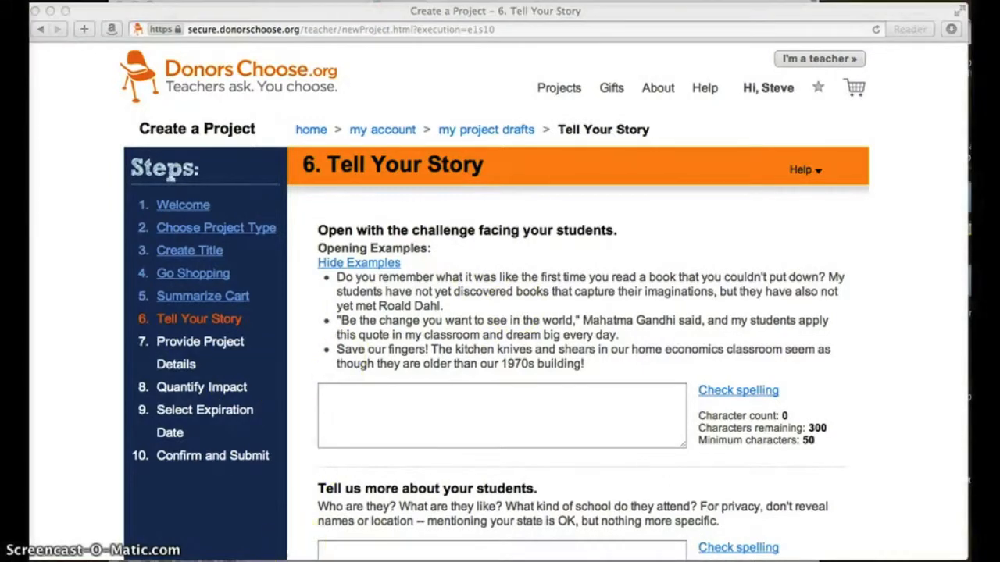
Step: Copy the challenge paragraph from donorschooseexamplewriting.docx in Word into the story's opening challenge field
left_click(377, 556)
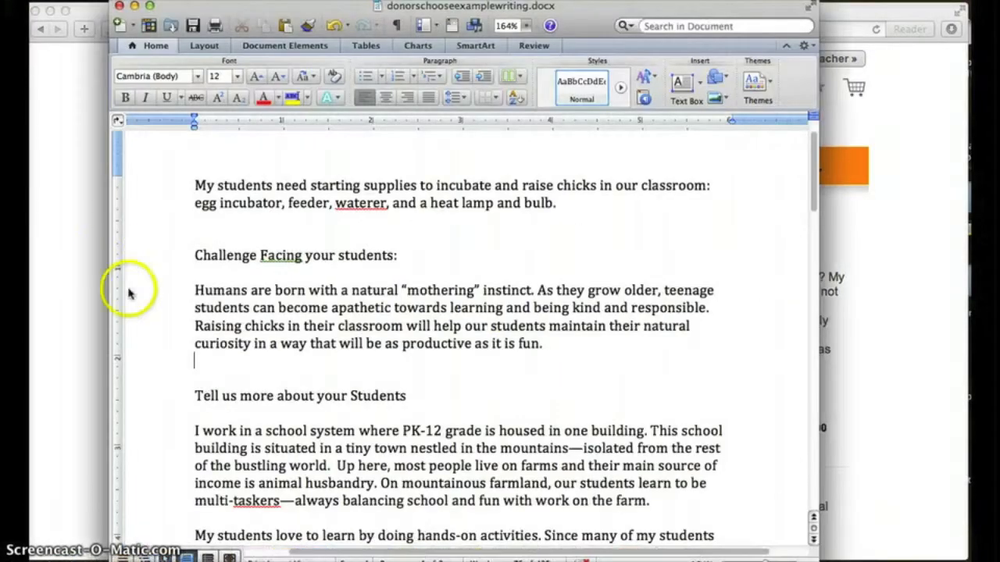
left_click_drag(197, 290, 544, 346)
key("super+c")
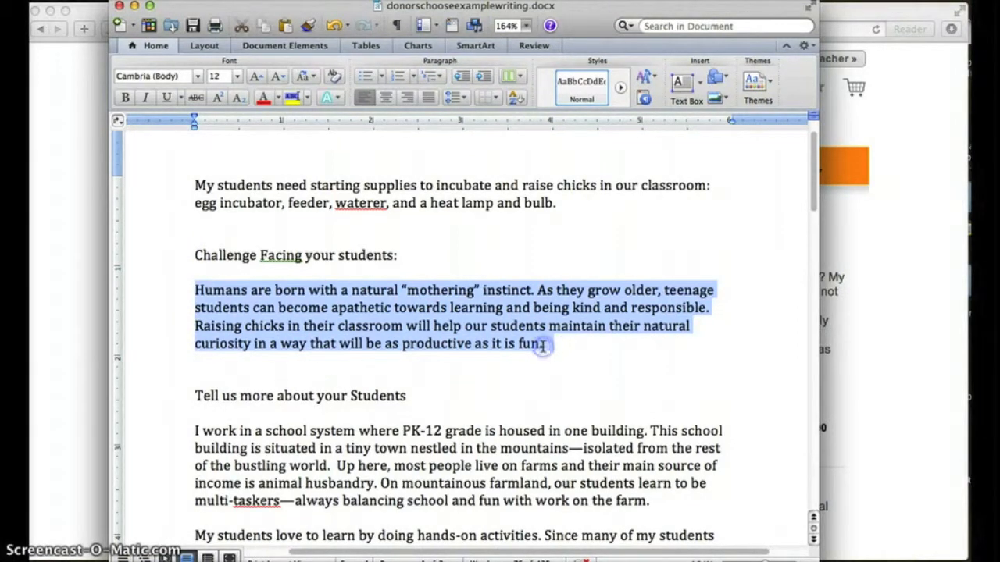
left_click(887, 312)
left_click(540, 408)
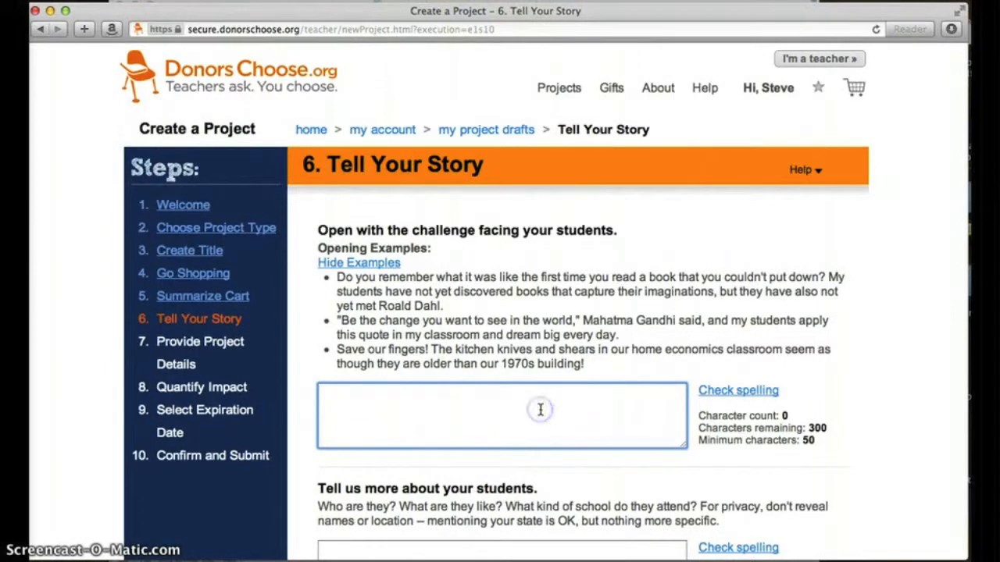
key("super+v")
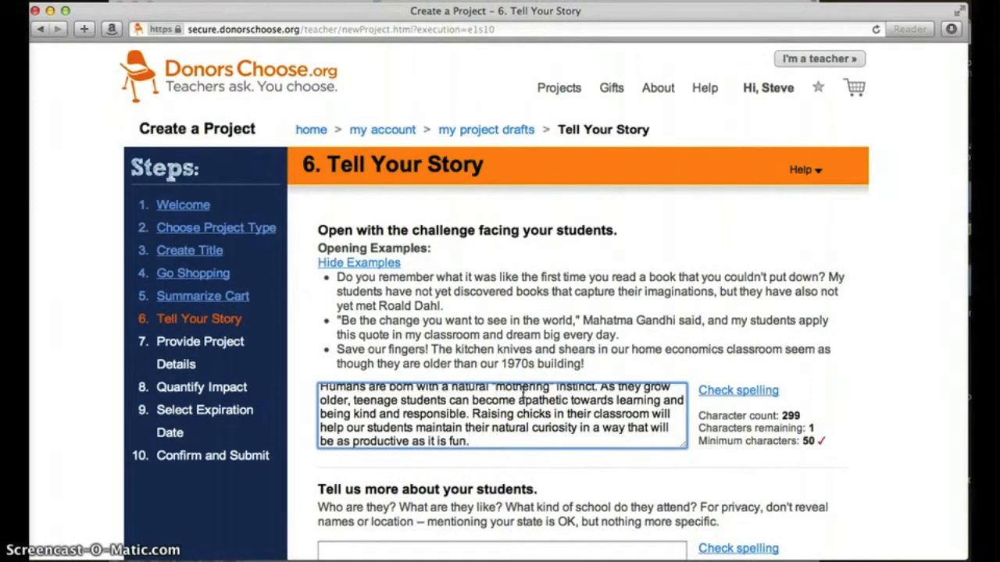
Step: Copy the three "Tell us more about your Students" paragraphs from donorschooseexamplewriting.docx in Word into the story's field about the students
scroll(522, 392, "down", 5)
left_click(522, 392)
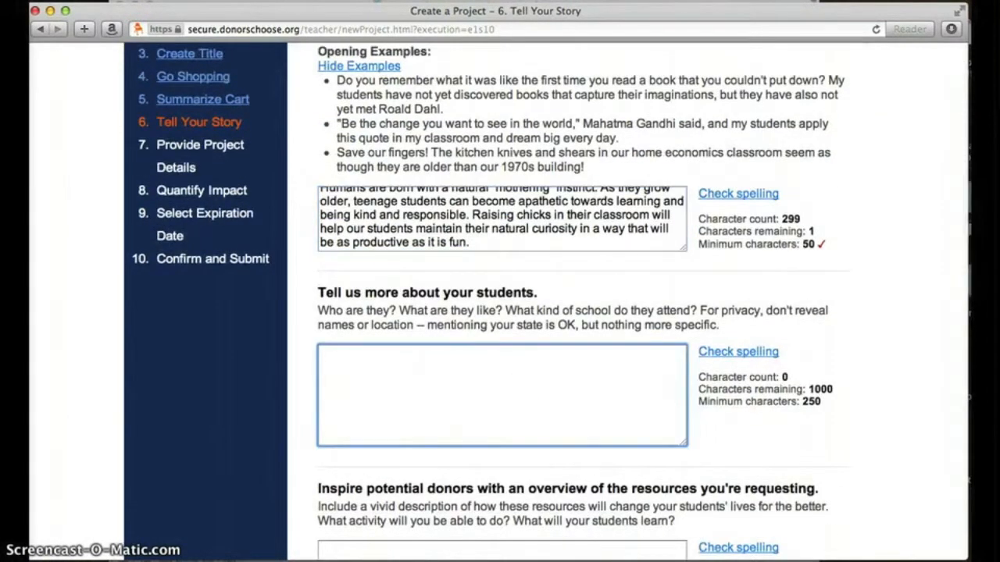
mouse_move(290, 556)
left_click(377, 556)
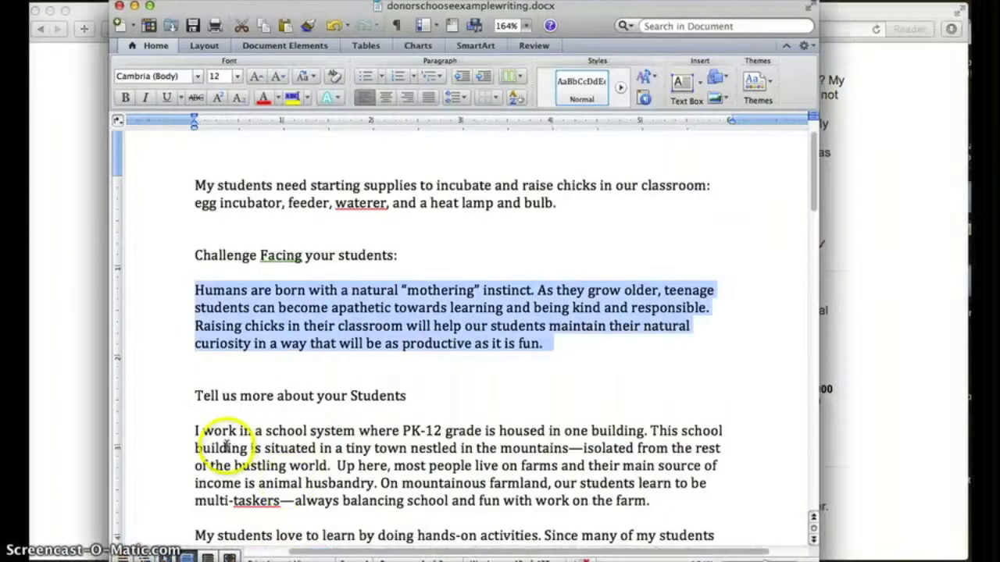
scroll(199, 432, "down", 1)
scroll(199, 432, "down", 4)
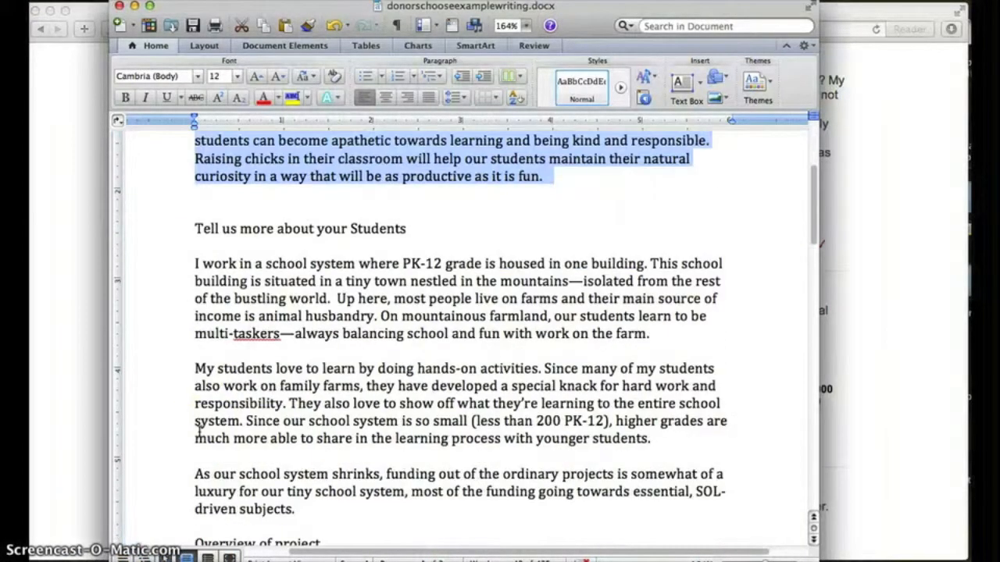
left_click_drag(191, 263, 295, 509)
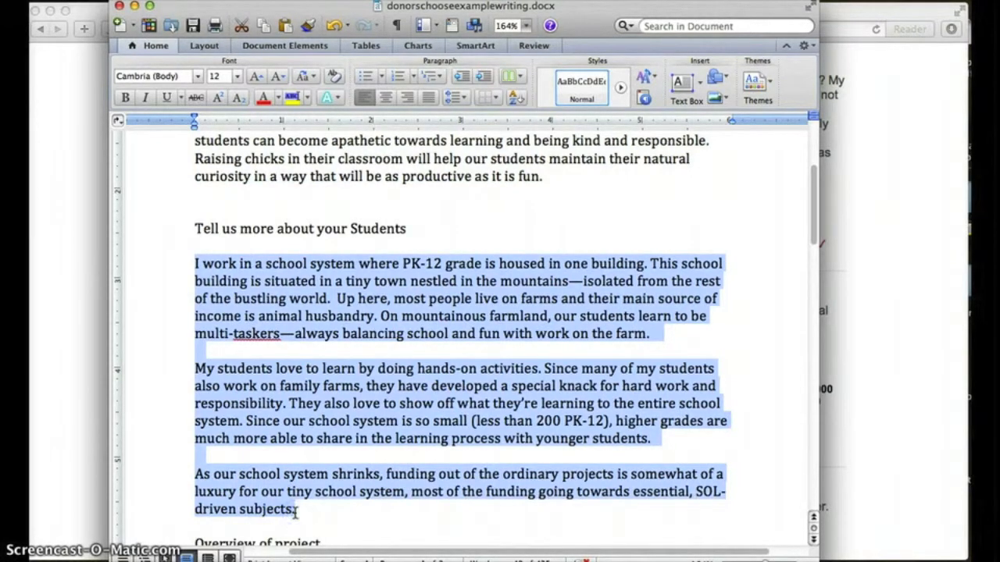
left_click(842, 460)
left_click(417, 363)
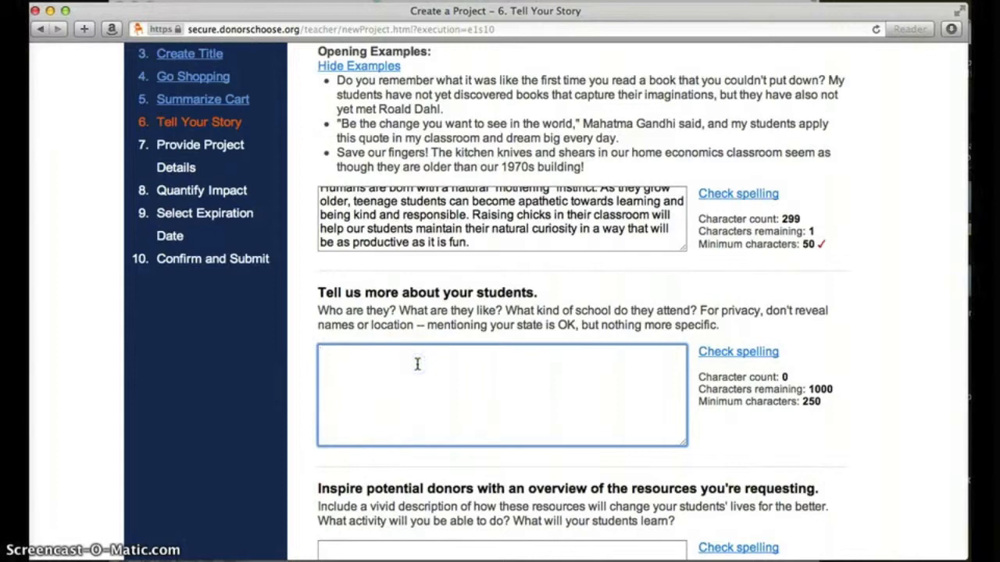
key("ctrl+v")
Step: Copy the two "Overview of project" paragraphs from the Word document into the story's field on the requested resources
scroll(417, 363, "down", 8)
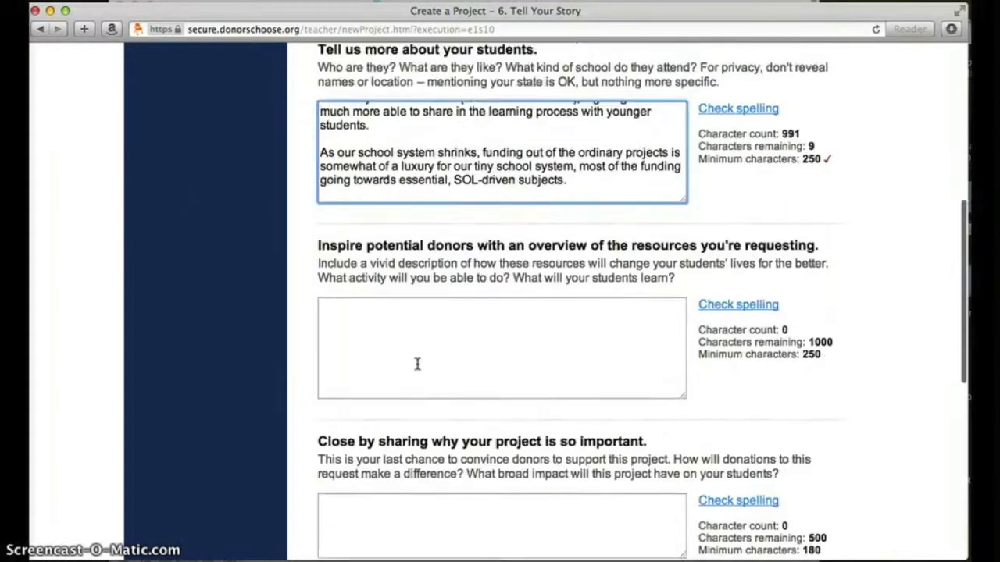
left_click(429, 335)
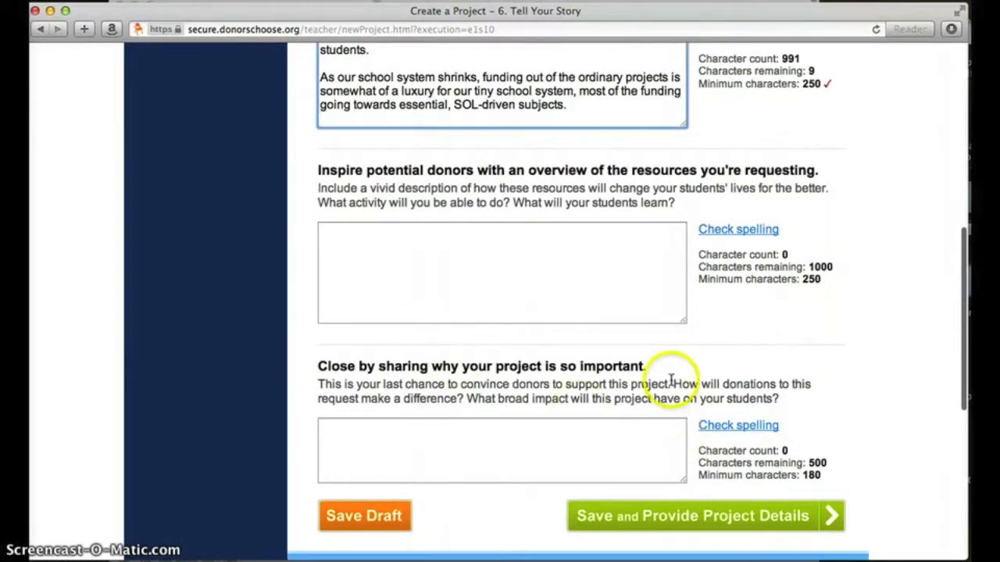
left_click(508, 256)
mouse_move(439, 560)
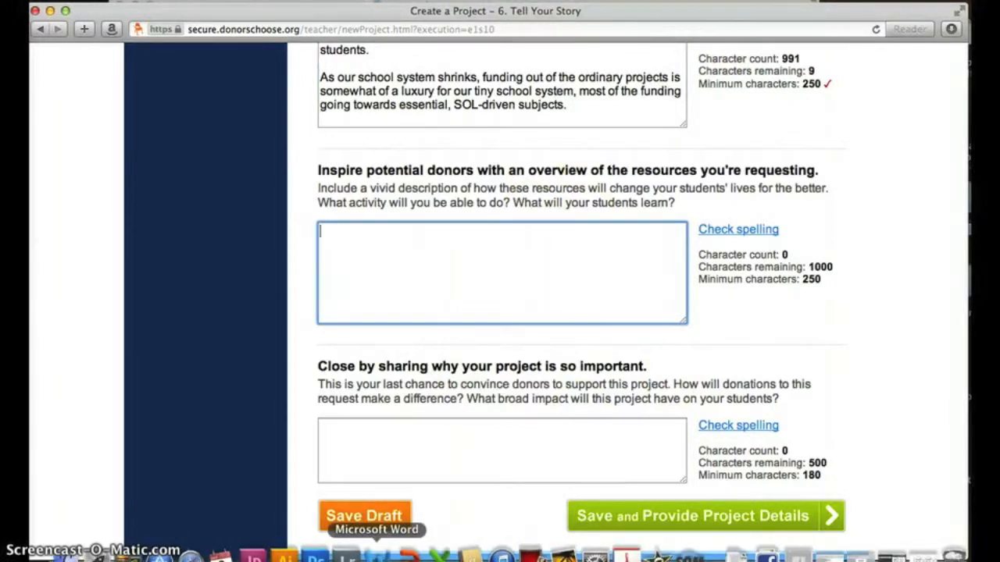
left_click(376, 554)
scroll(305, 459, "down", 10)
scroll(305, 457, "right", 5)
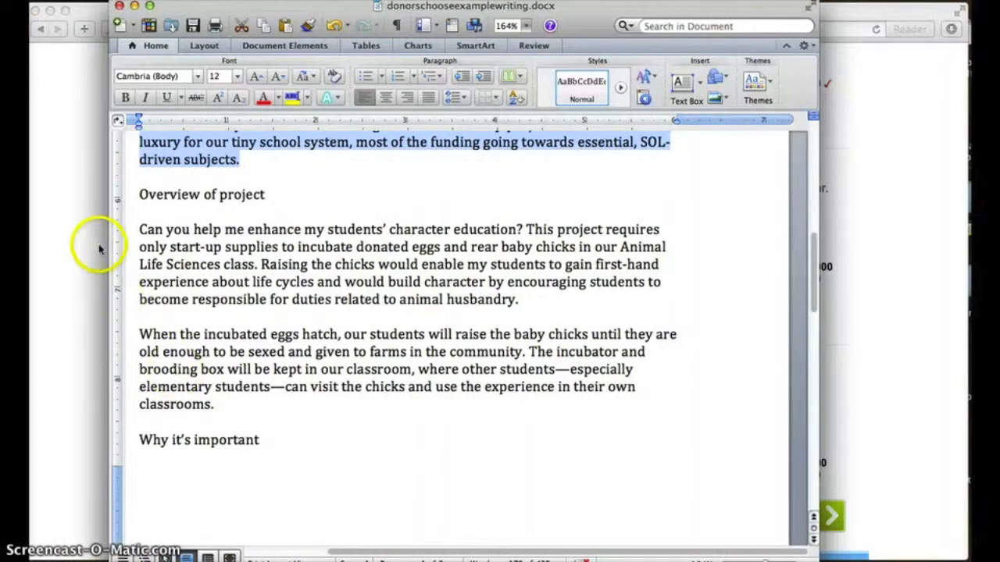
left_click_drag(141, 228, 212, 410)
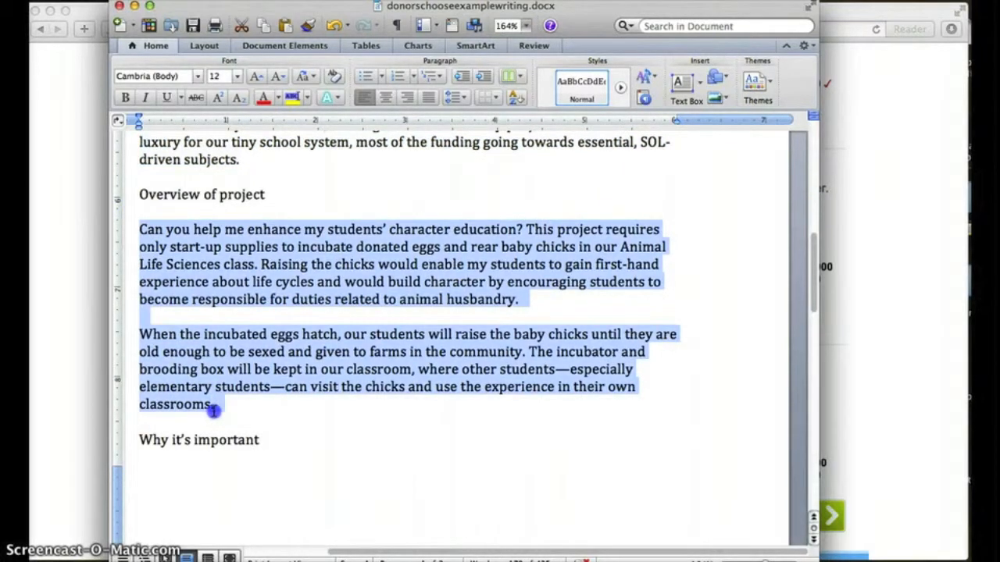
left_click(871, 323)
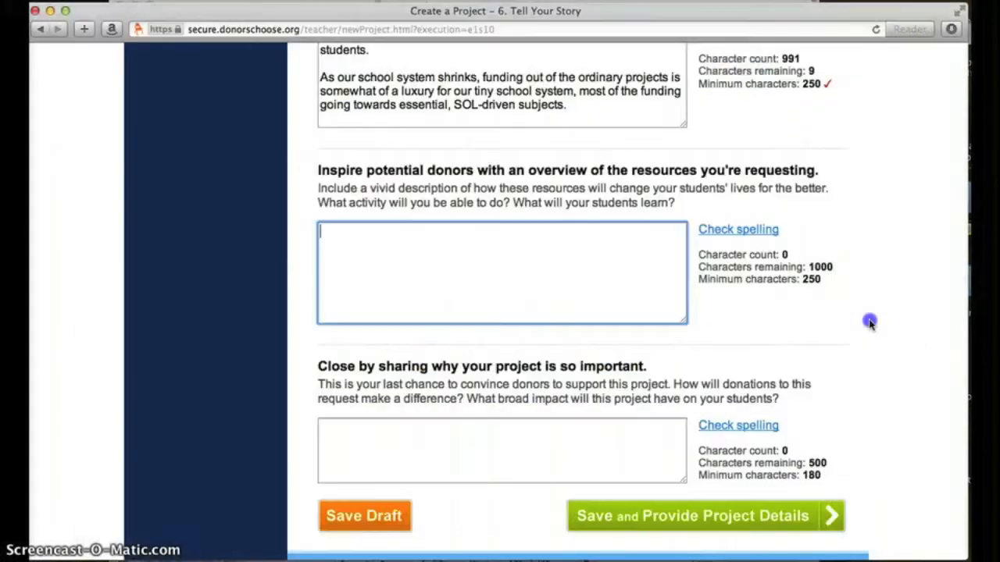
key("super+v")
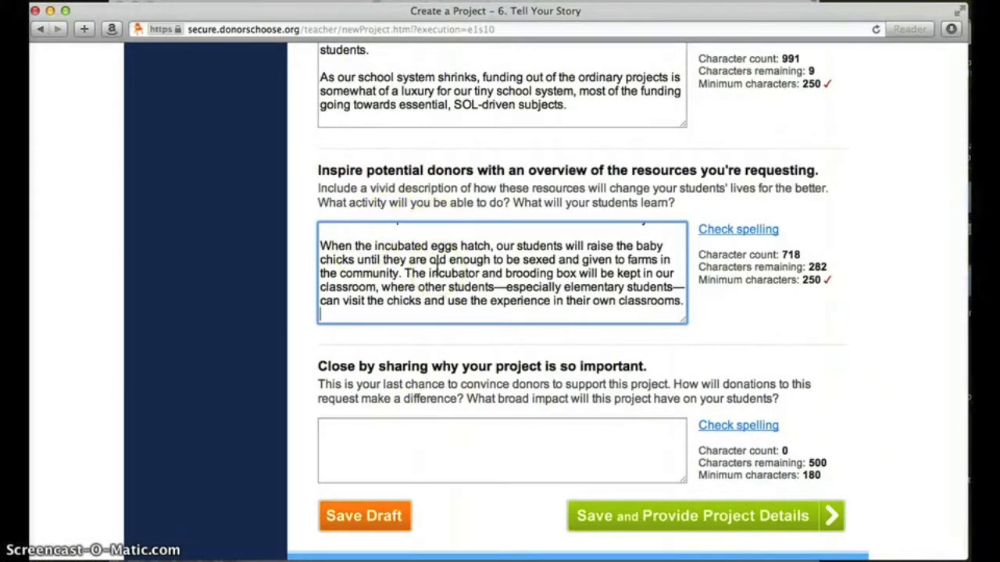
left_click(435, 313)
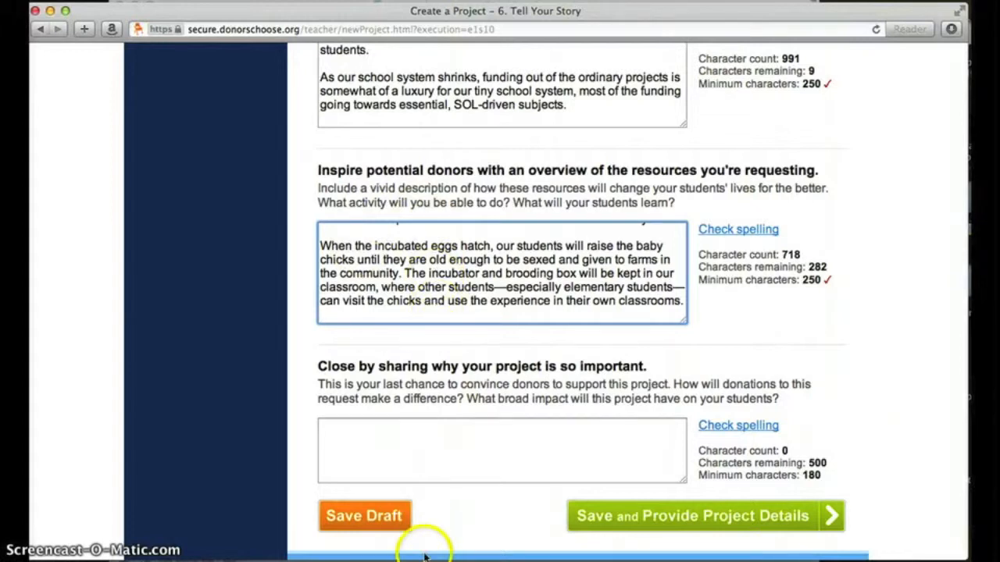
Step: Copy the "Why it's important" paragraph from the Word document into the story's closing field
mouse_move(426, 557)
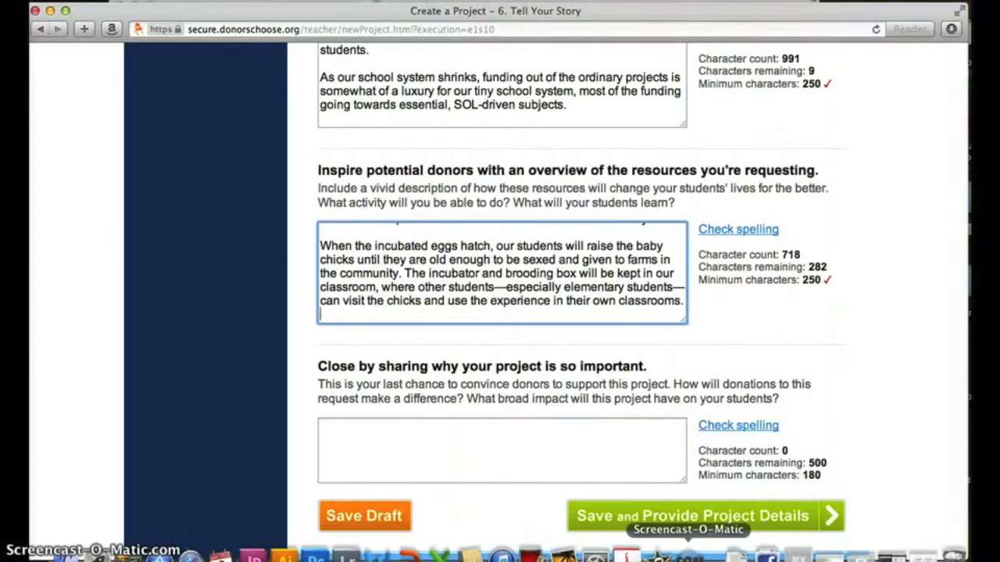
left_click(377, 556)
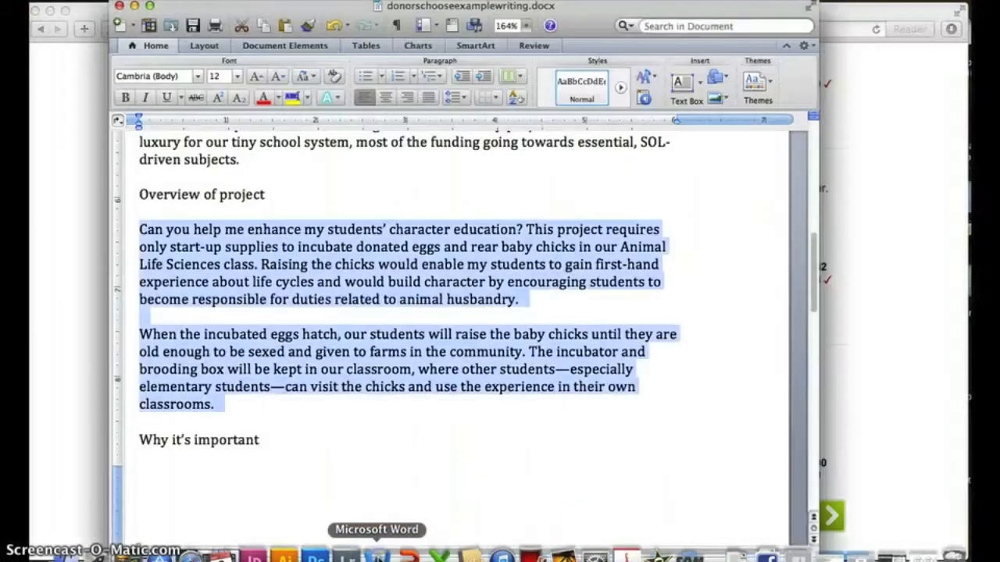
scroll(250, 442, "down", 8)
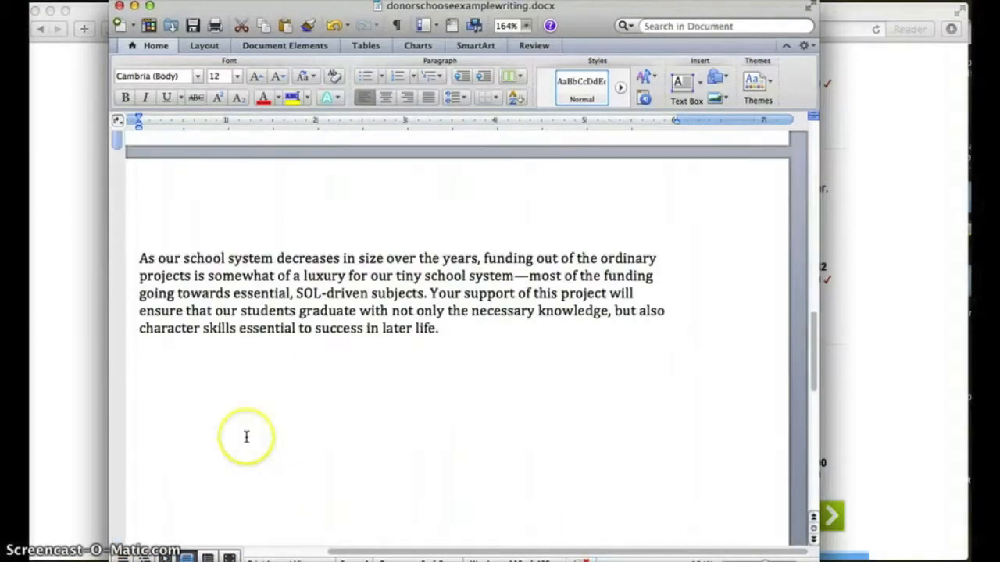
left_click_drag(434, 329, 141, 259)
key("super+c")
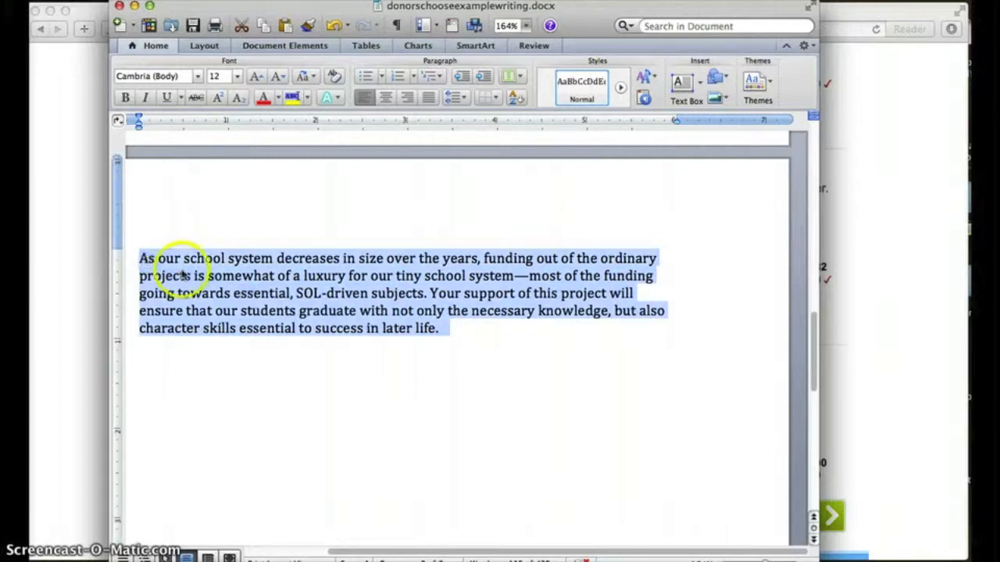
left_click(856, 403)
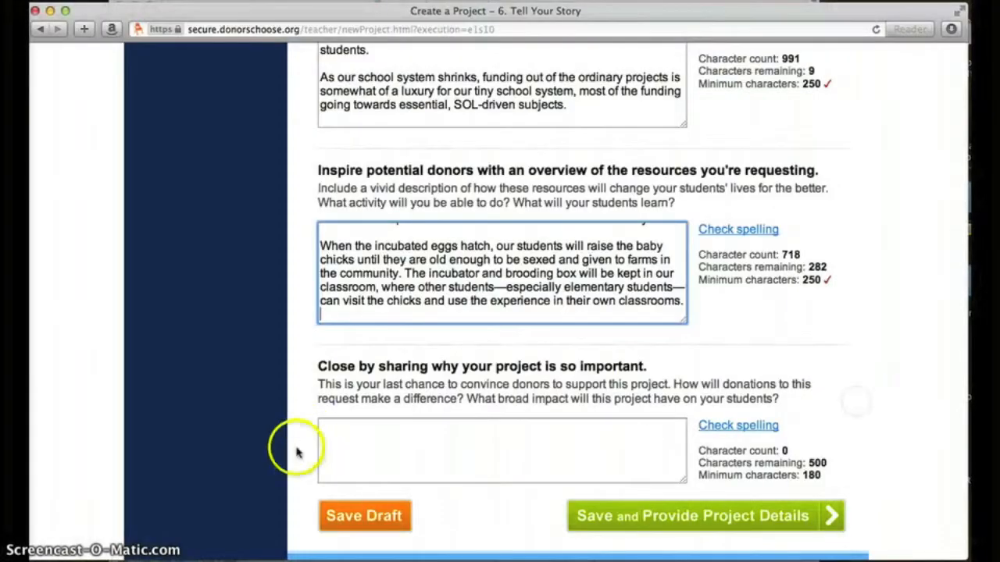
left_click(412, 437)
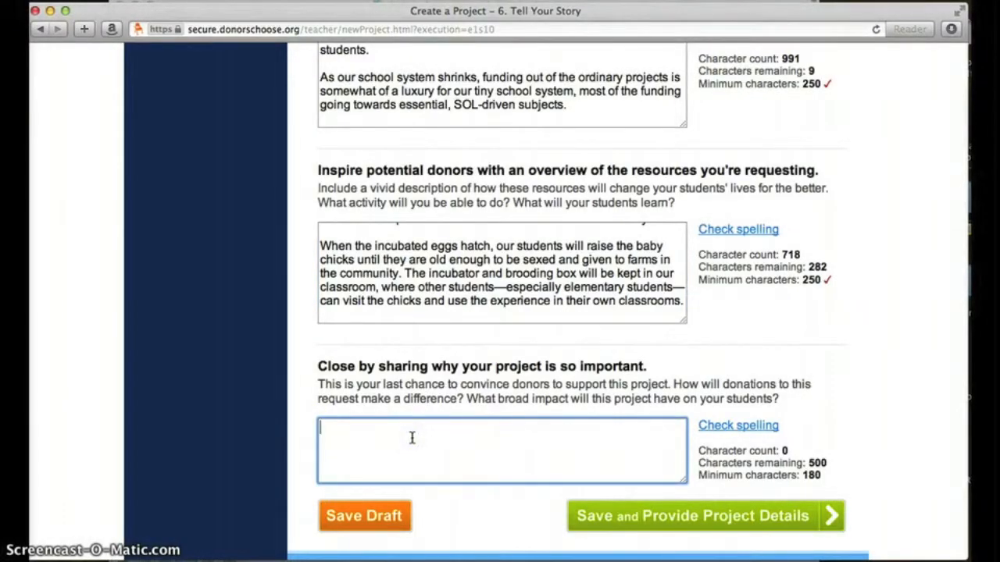
key("super+v")
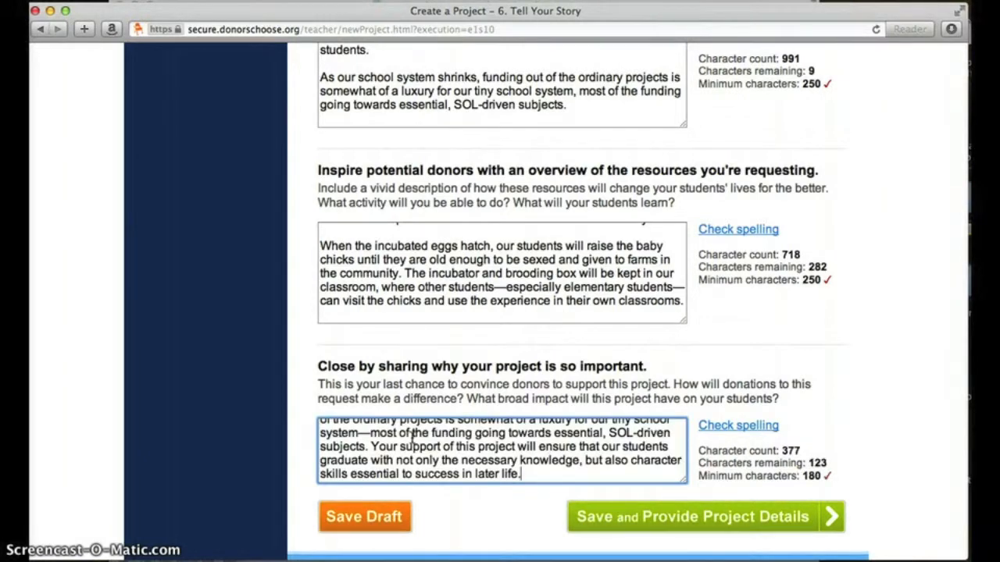
Step: Save the project story, get through the spelling check and continue to the project details
scroll(412, 437, "down", 3)
left_click(678, 407)
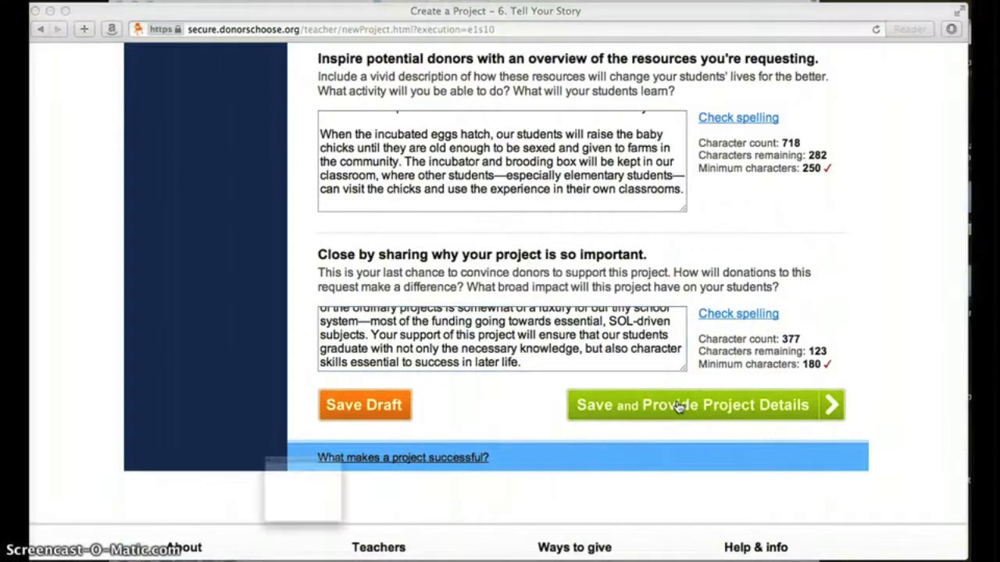
left_click(656, 407)
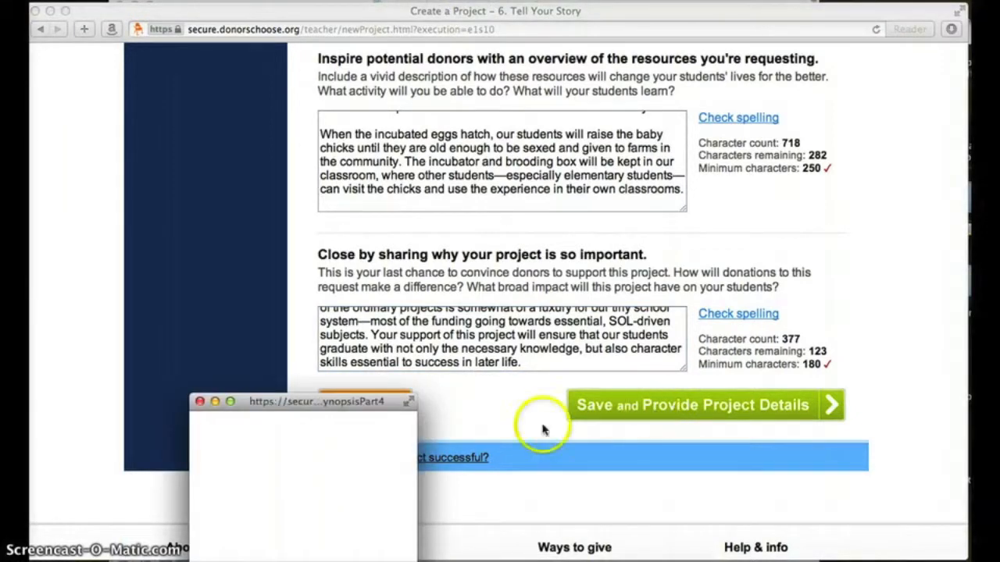
left_click(359, 425)
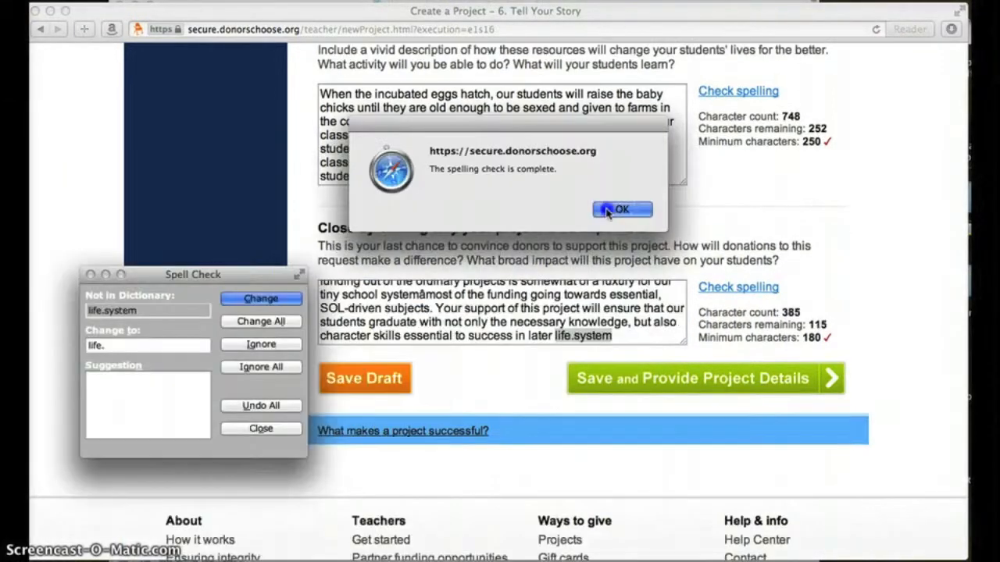
left_click(607, 208)
left_click(606, 380)
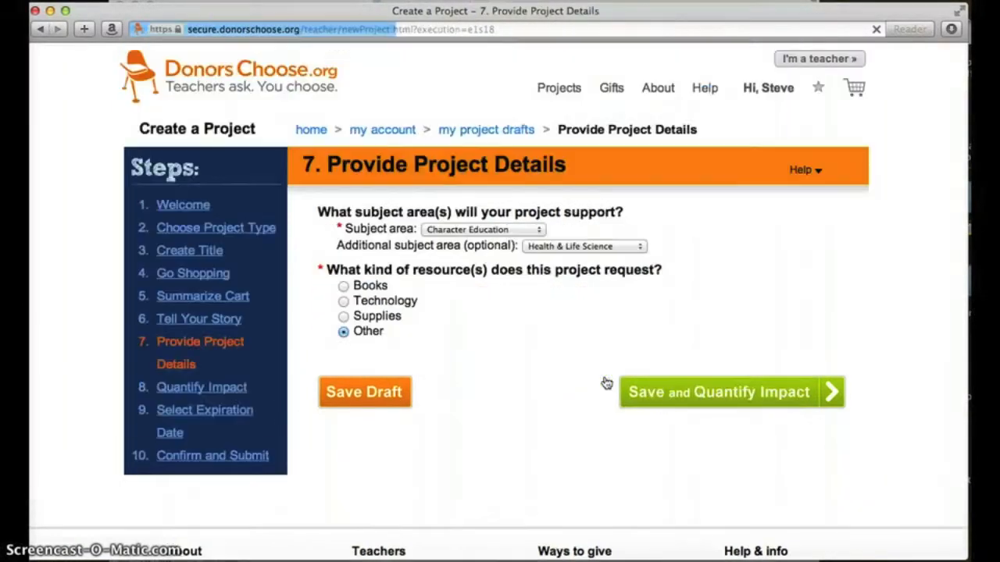
Step: Save the prefilled project details, student impact and four-month expiration setting as they are, continuing to the final confirmation page
left_click(698, 393)
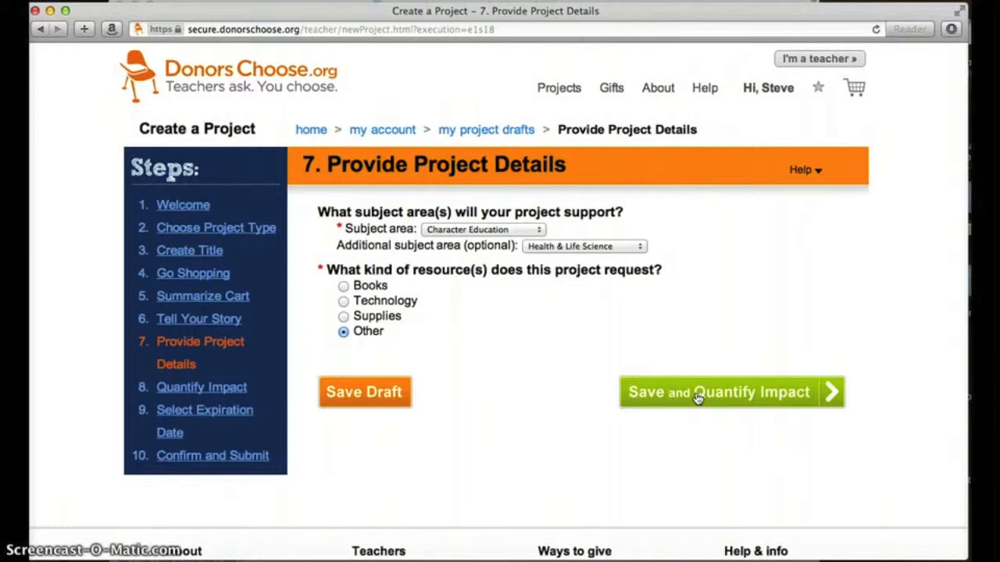
left_click(699, 396)
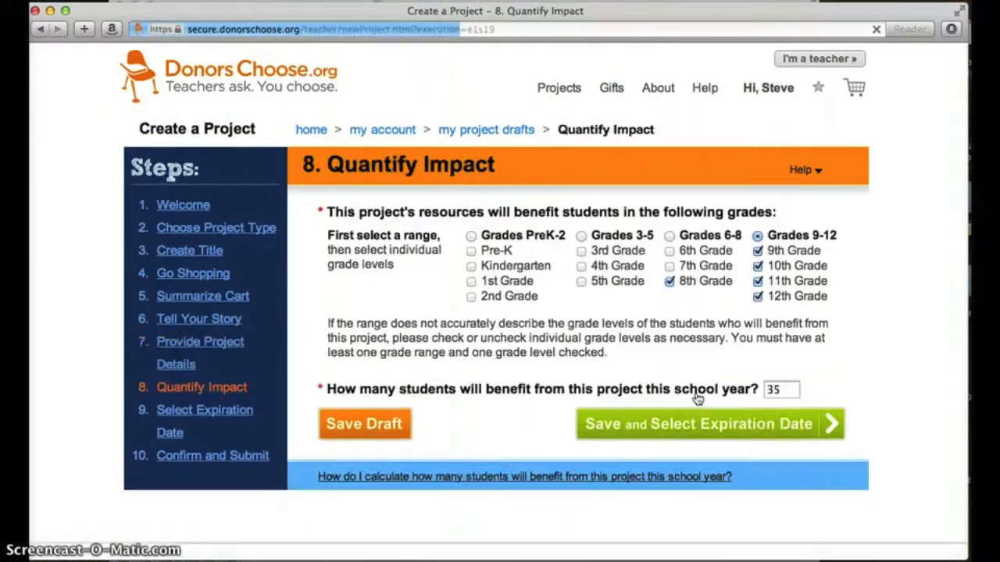
left_click(729, 436)
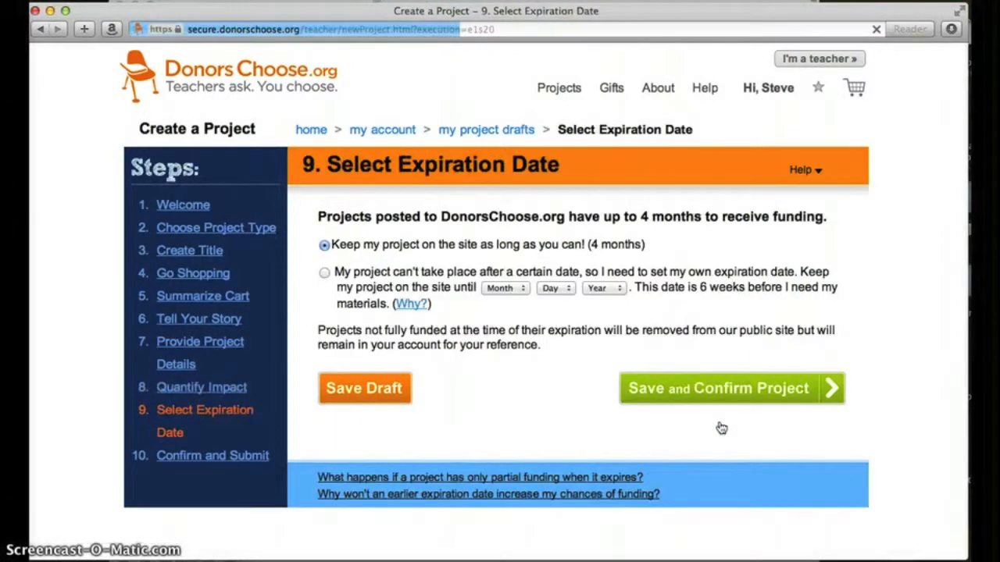
left_click(716, 394)
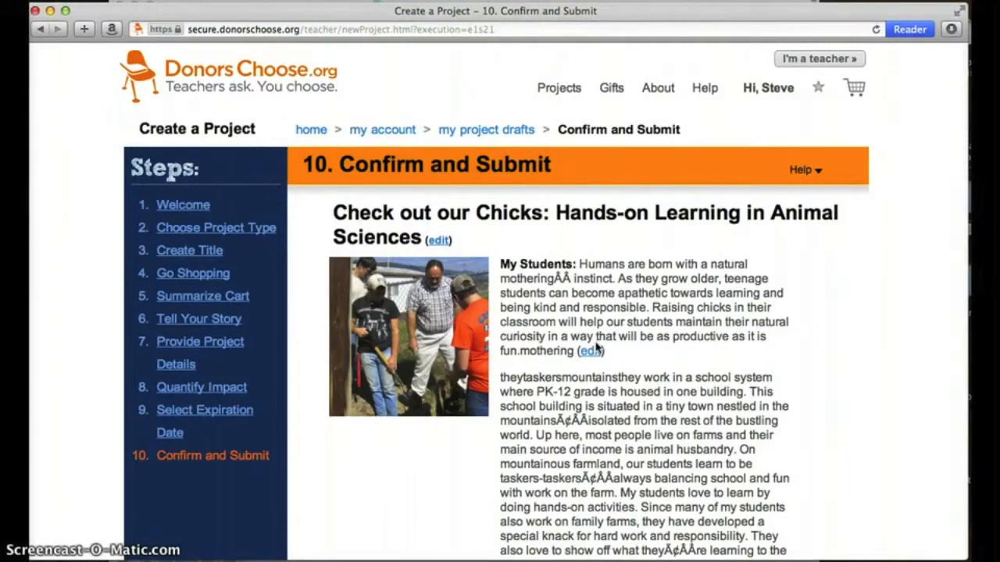
Step: Review the full project story, materials and costs on the confirmation page and save the project as a draft
scroll(596, 348, "down", 10)
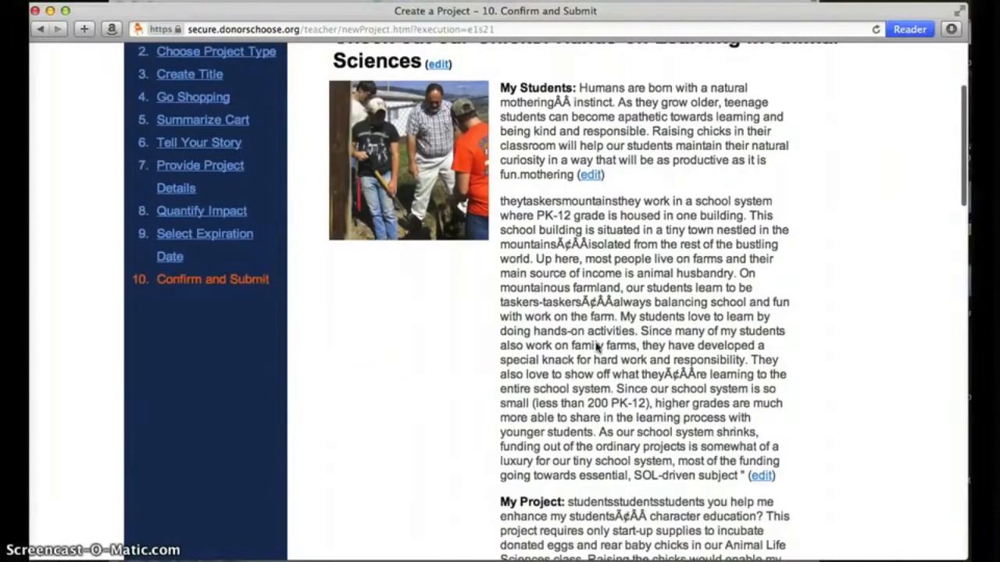
scroll(596, 347, "down", 15)
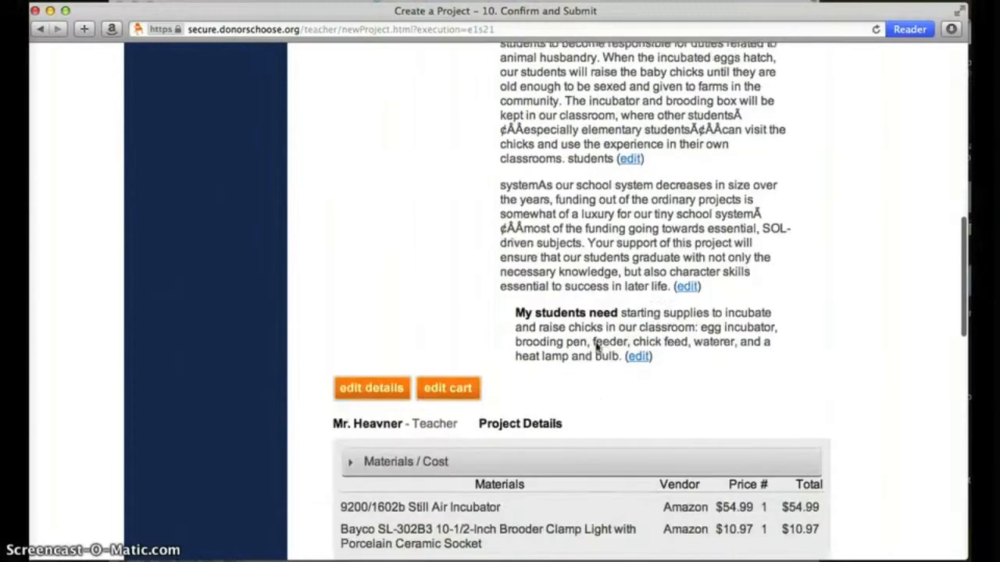
scroll(596, 348, "down", 8)
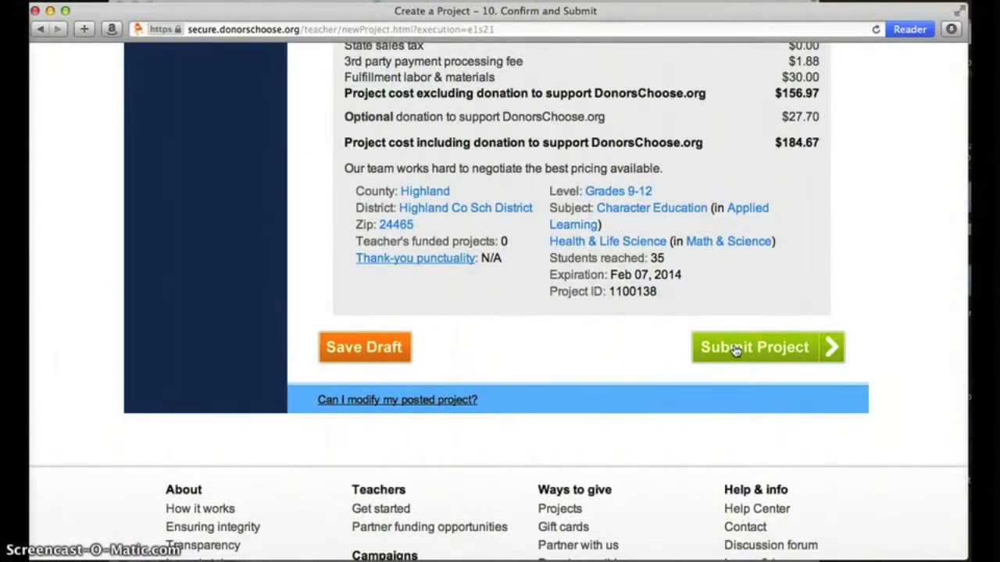
left_click(370, 351)
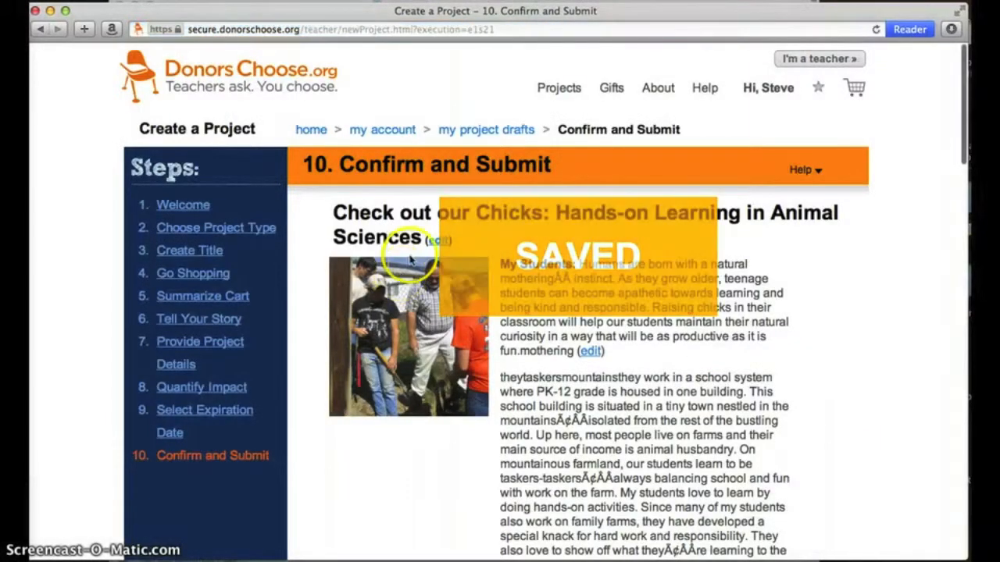
scroll(451, 237, "down", 2)
scroll(451, 236, "down", 2)
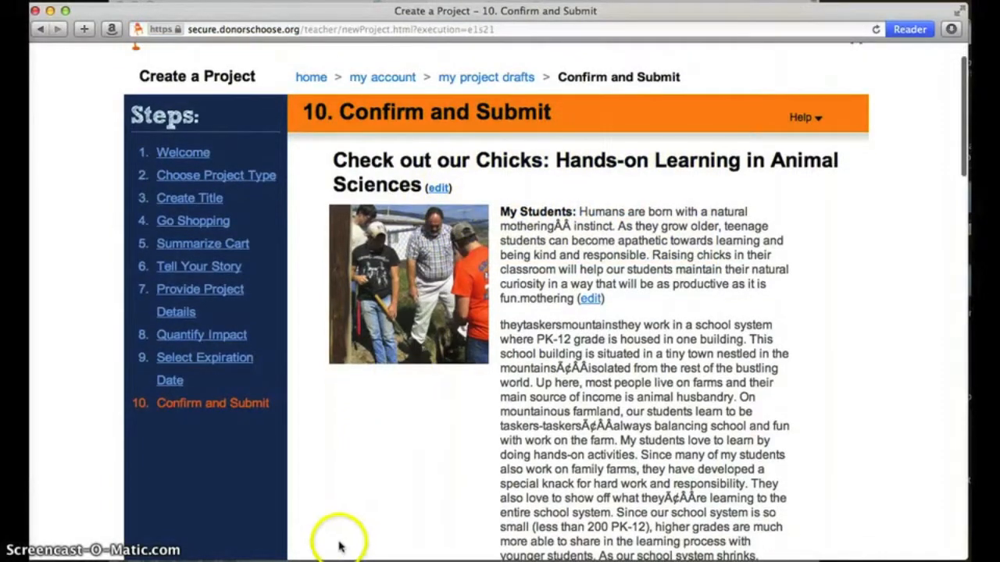